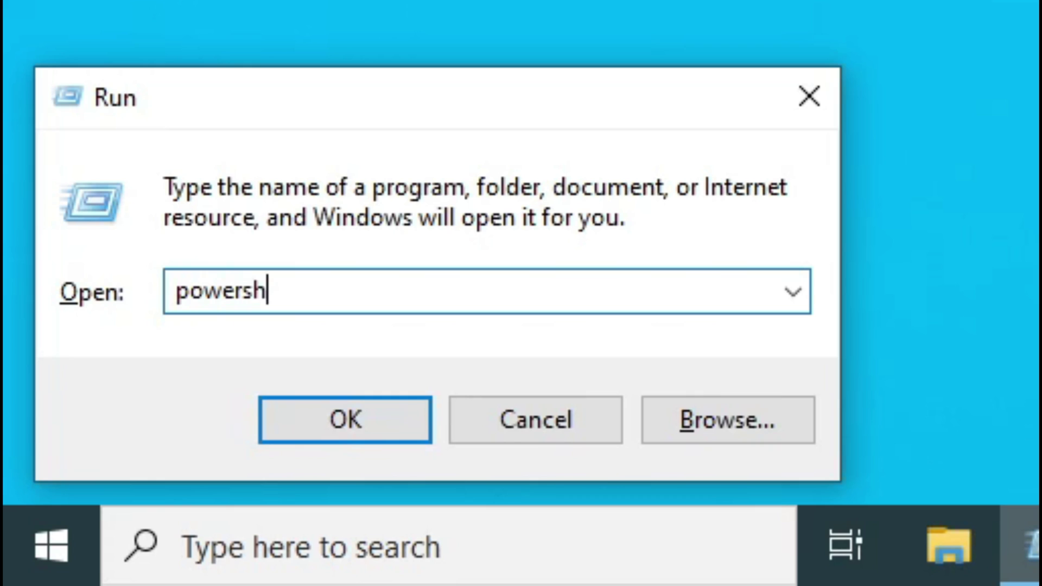
Launch PowerShell through the Run command and allow it to make changes to the device.
type("ell e")
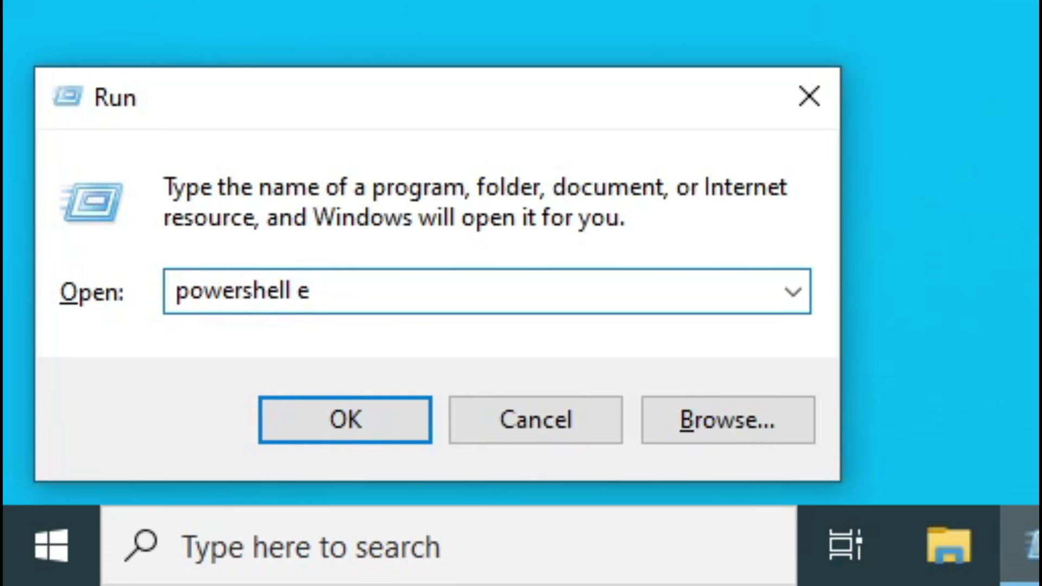
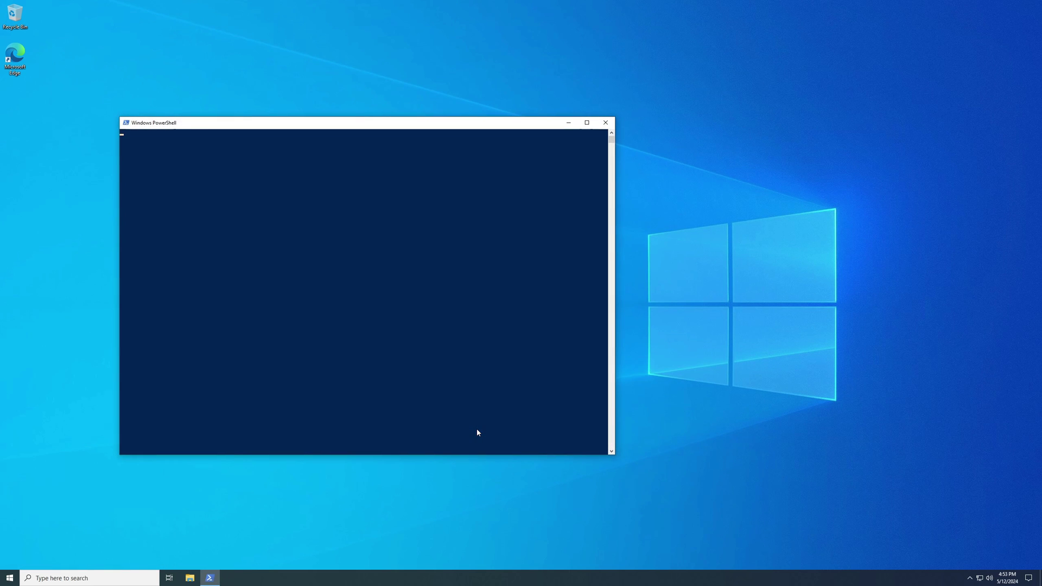
key("Left")
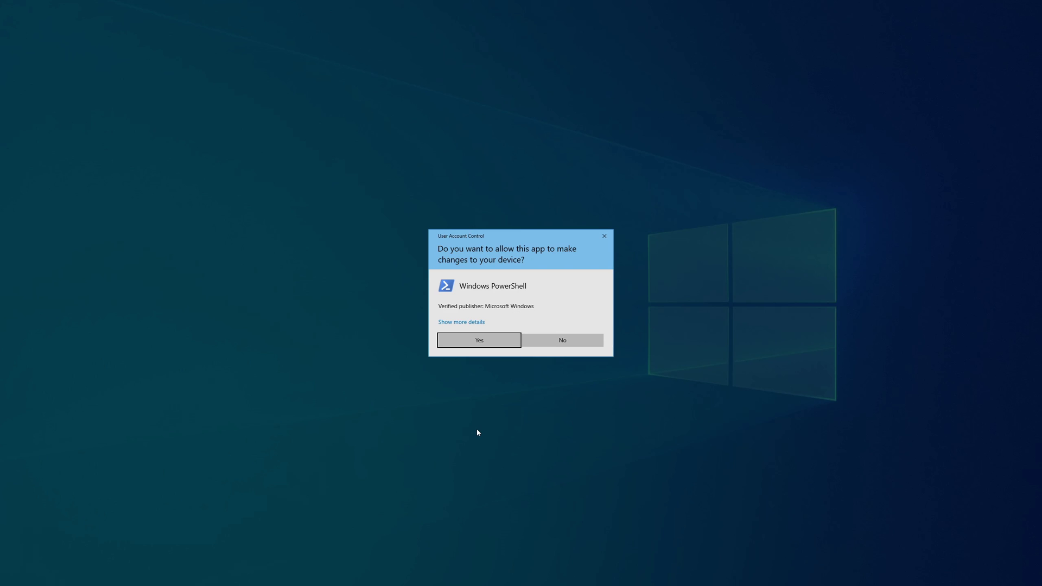
key("space")
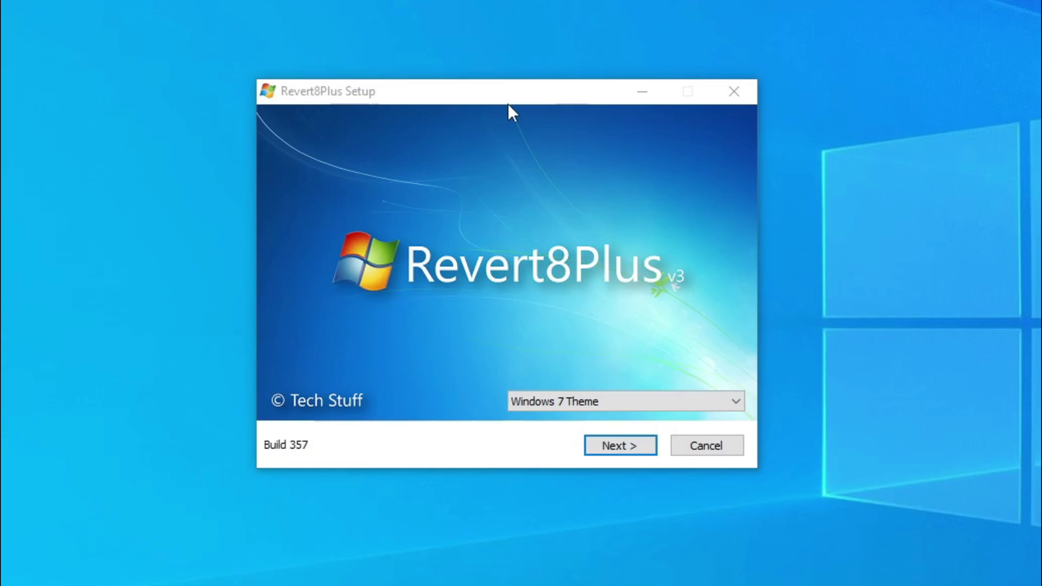
Try the Windows Vista, Aero8 and Aero10 themes in the Revert8Plus setup and return to the Windows 7 Theme.
left_click(561, 129)
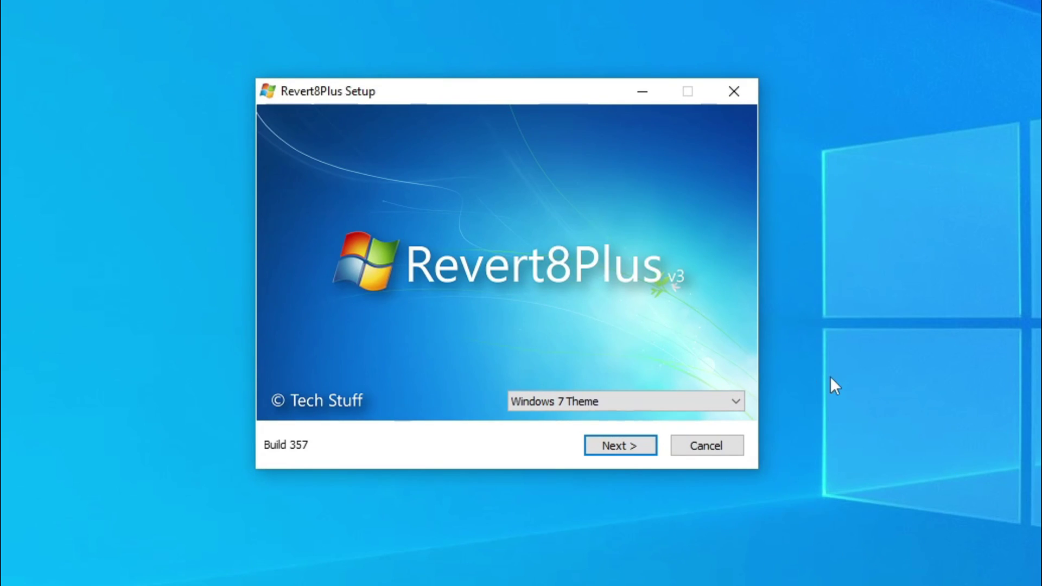
left_click(564, 405)
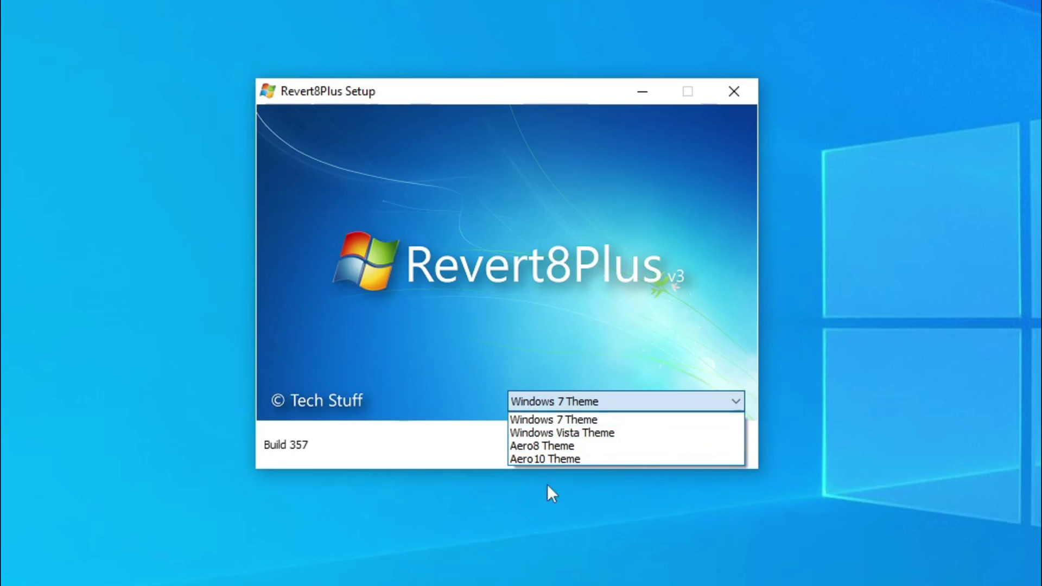
left_click(597, 433)
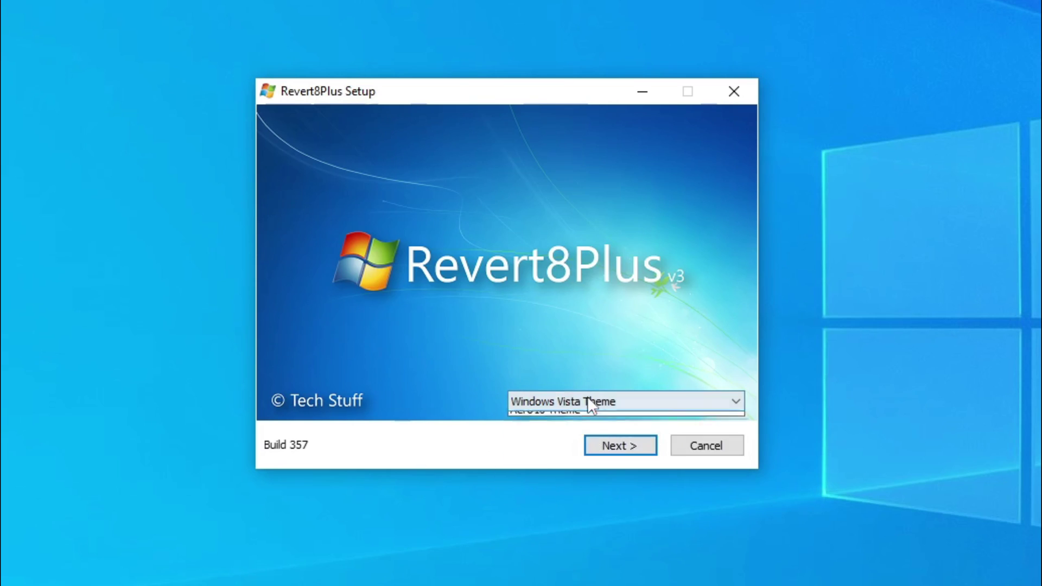
left_click(589, 401)
left_click(565, 446)
left_click(588, 401)
left_click(572, 459)
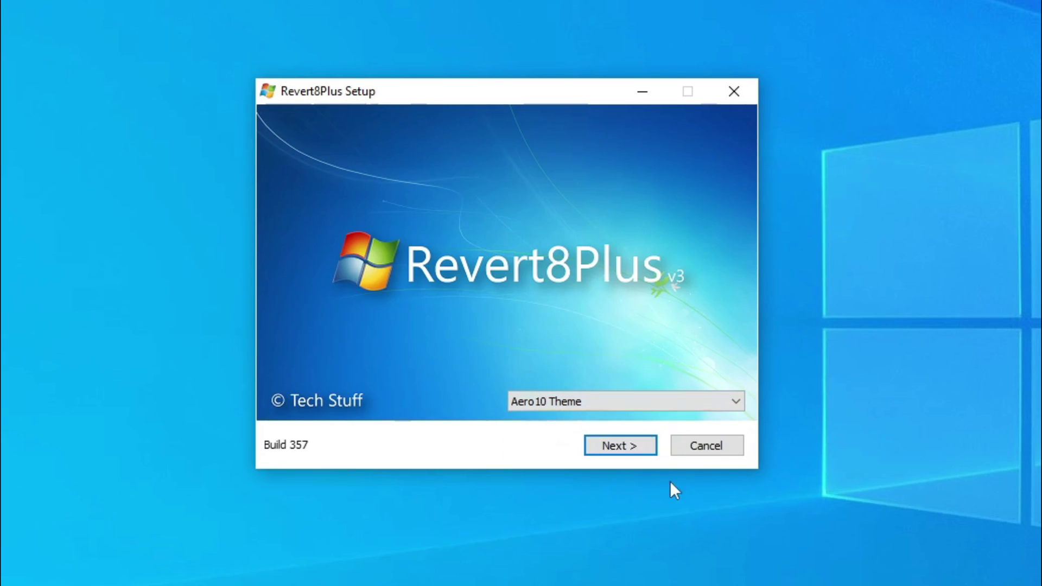
left_click(552, 409)
left_click(559, 421)
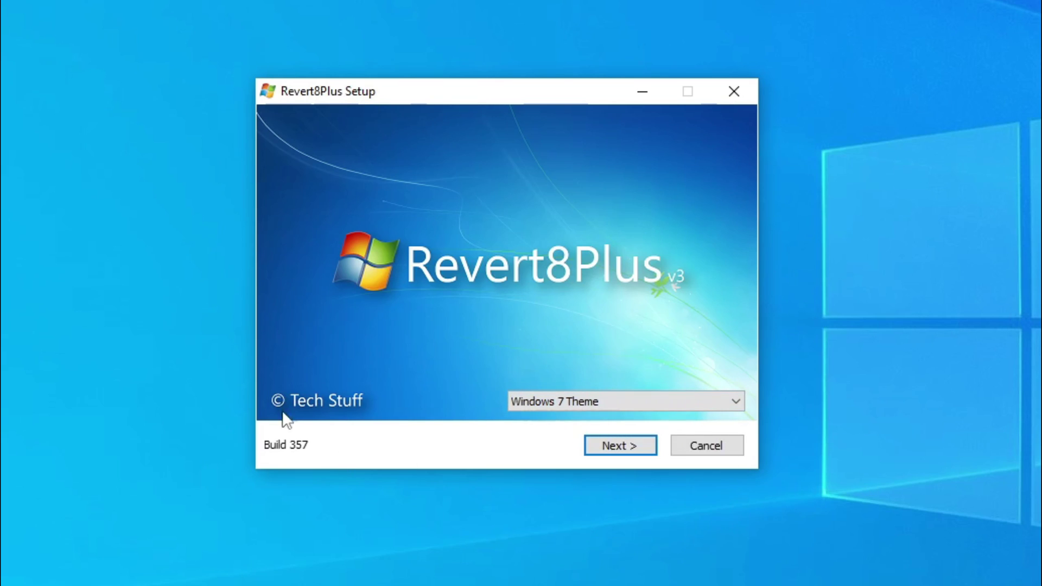
Install Revert8Plus with Internet Explorer 12 enabled and Supermium disabled, and restart Windows to apply the changes.
left_click(601, 441)
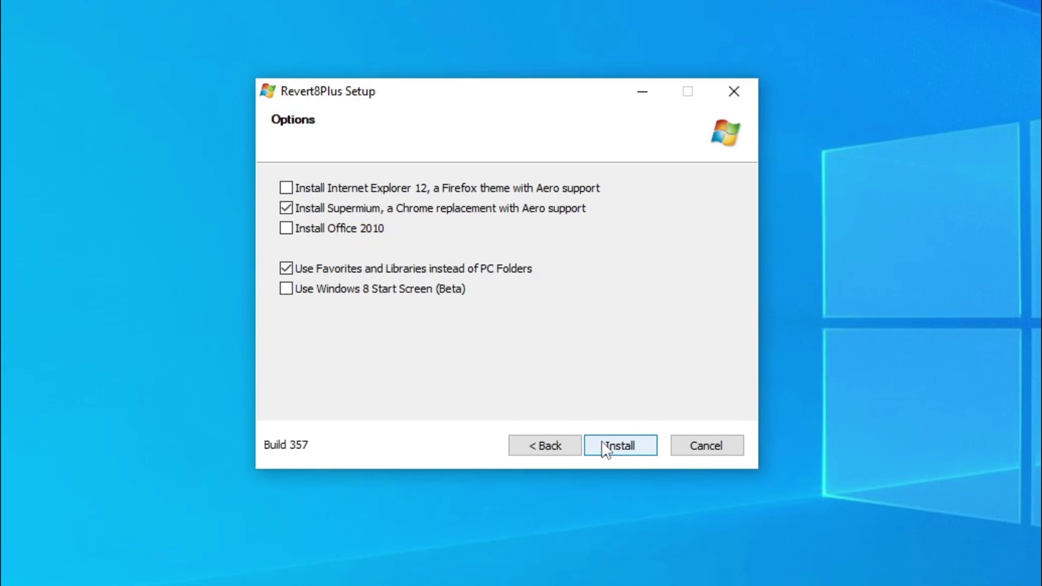
left_click(302, 192)
left_click(302, 209)
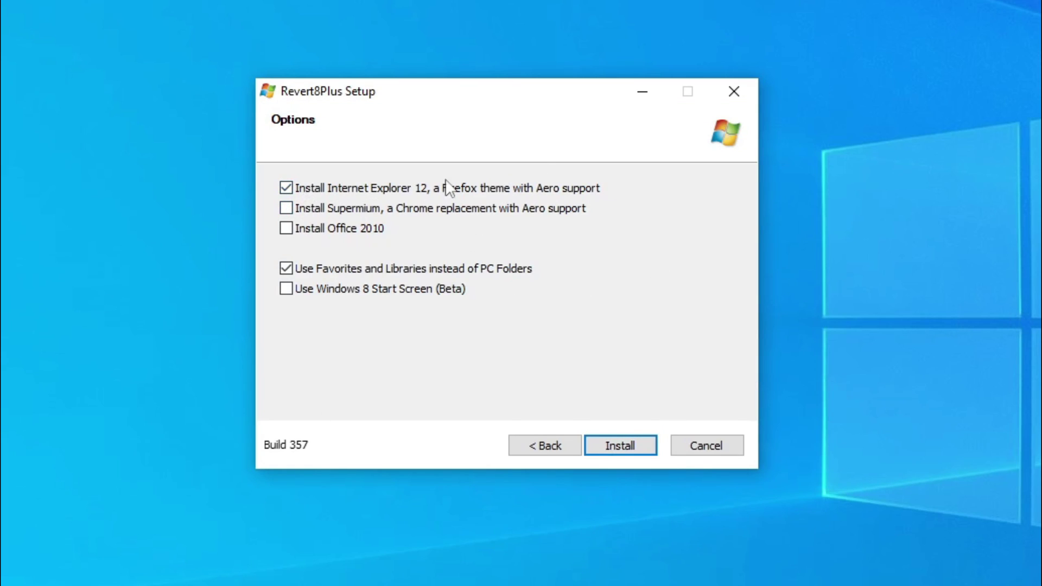
left_click(633, 455)
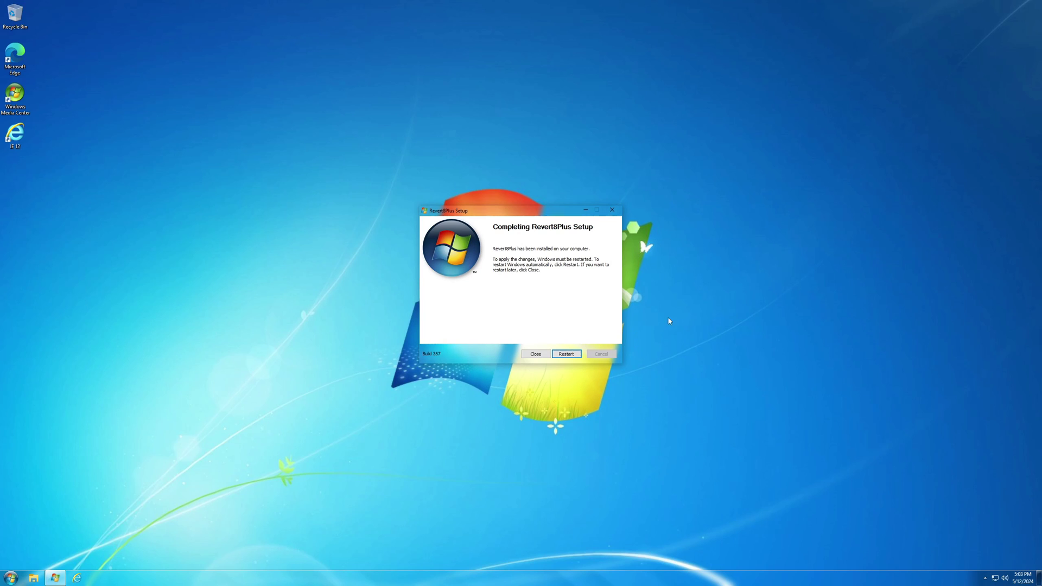
left_click(569, 354)
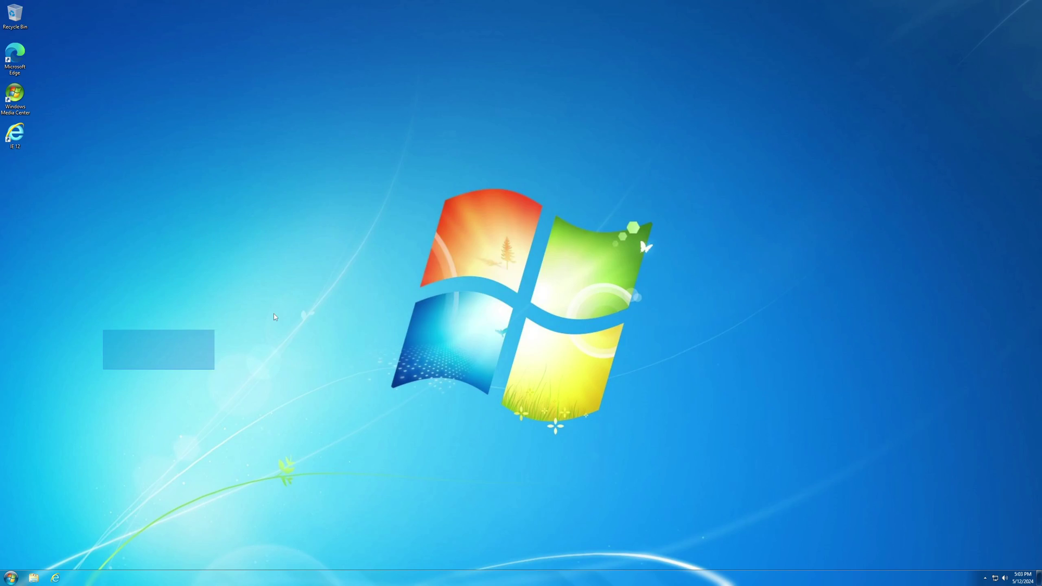
Discard the Microsoft Edge desktop shortcut into the Recycle Bin and place Internet Explorer before File Explorer on the taskbar.
left_click_drag(14, 55, 15, 15)
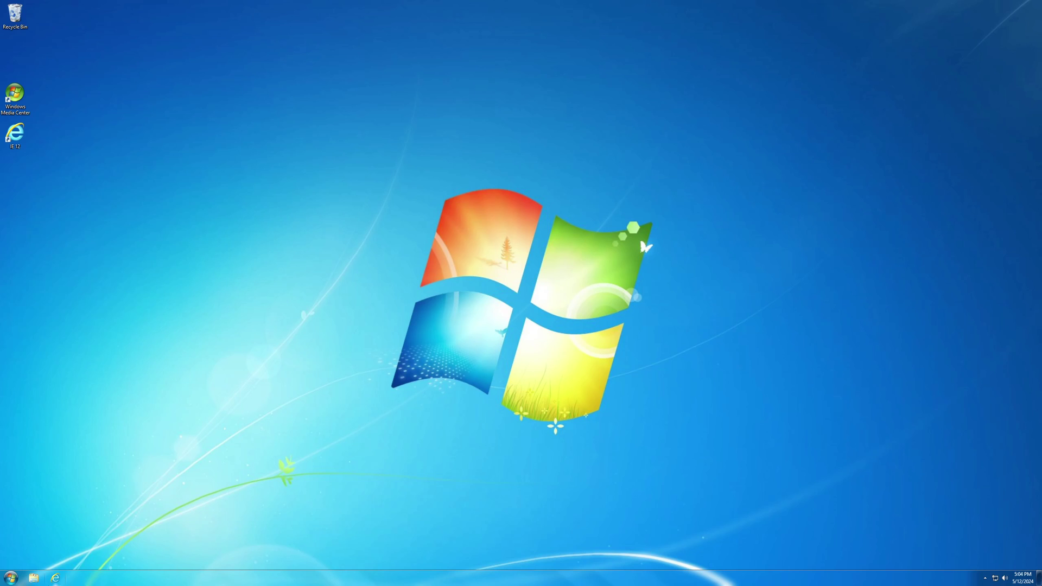
left_click_drag(55, 578, 26, 583)
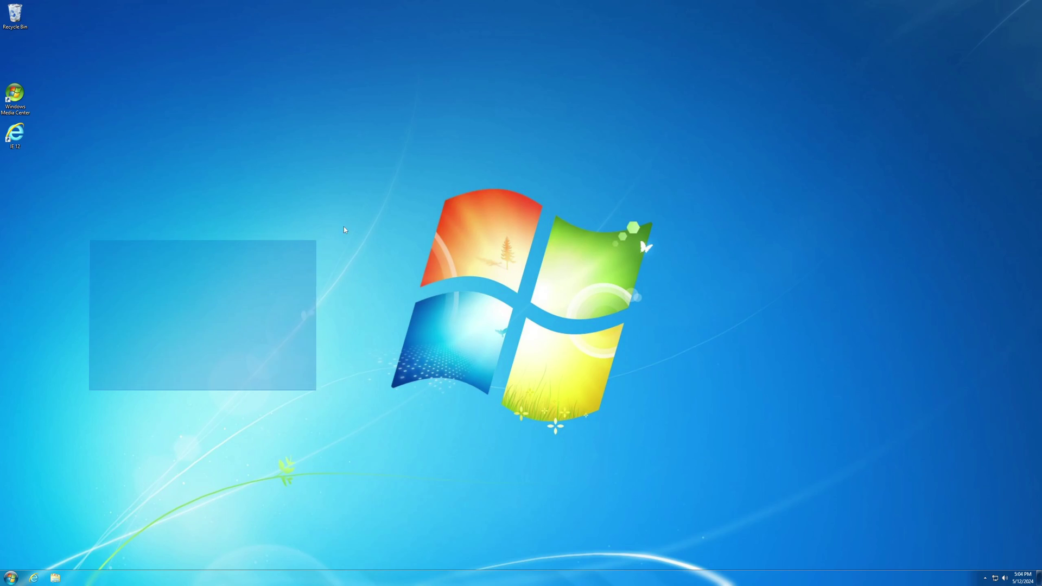
Empty the Recycle Bin and confirm the permanent deletion.
right_click(26, 21)
left_click(57, 32)
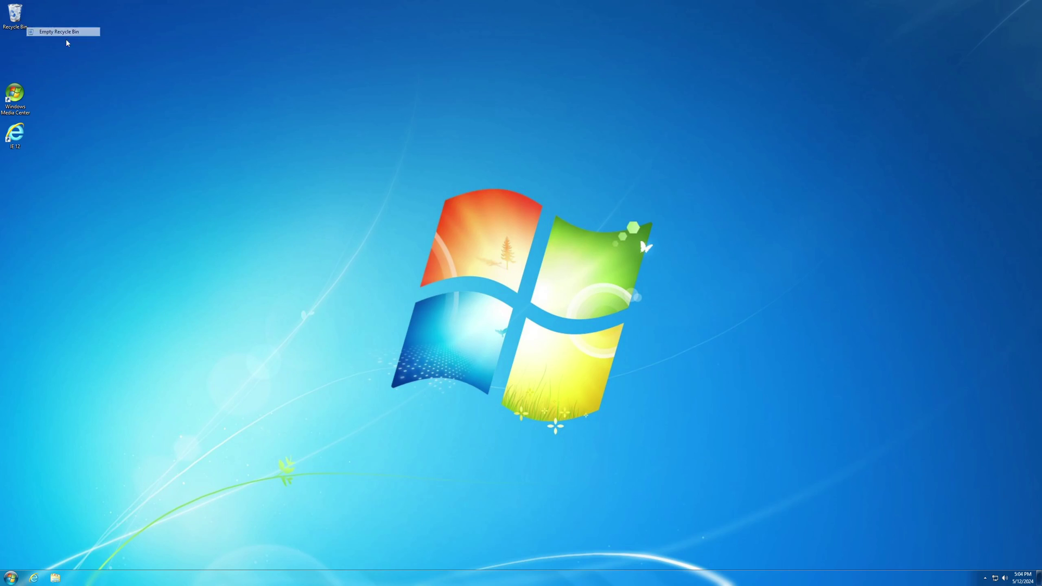
left_click(553, 322)
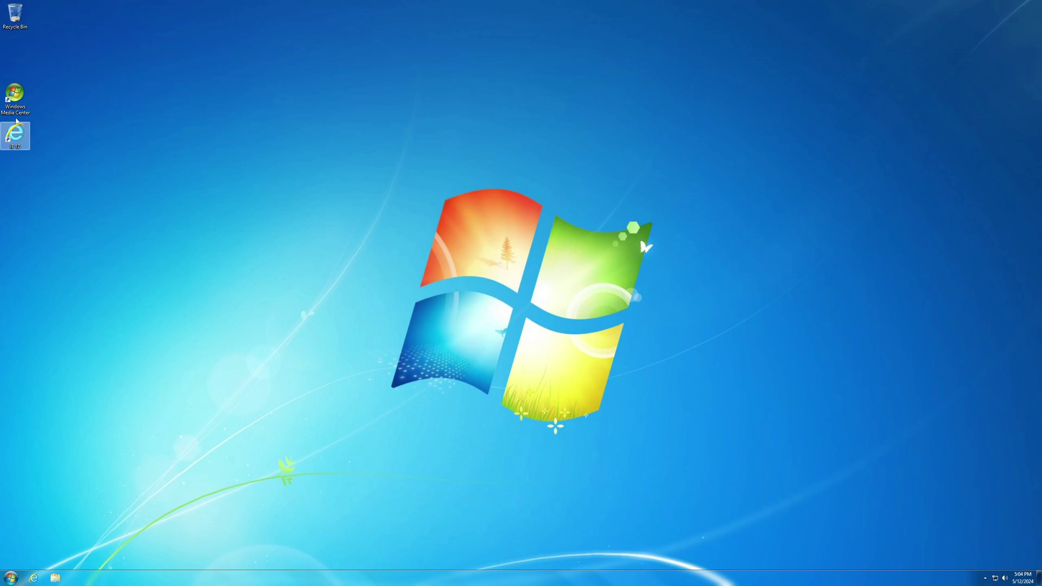
Move the IE 12 desktop shortcut directly below the Recycle Bin and rename it Internet Explorer.
left_click_drag(15, 135, 24, 62)
right_click(24, 62)
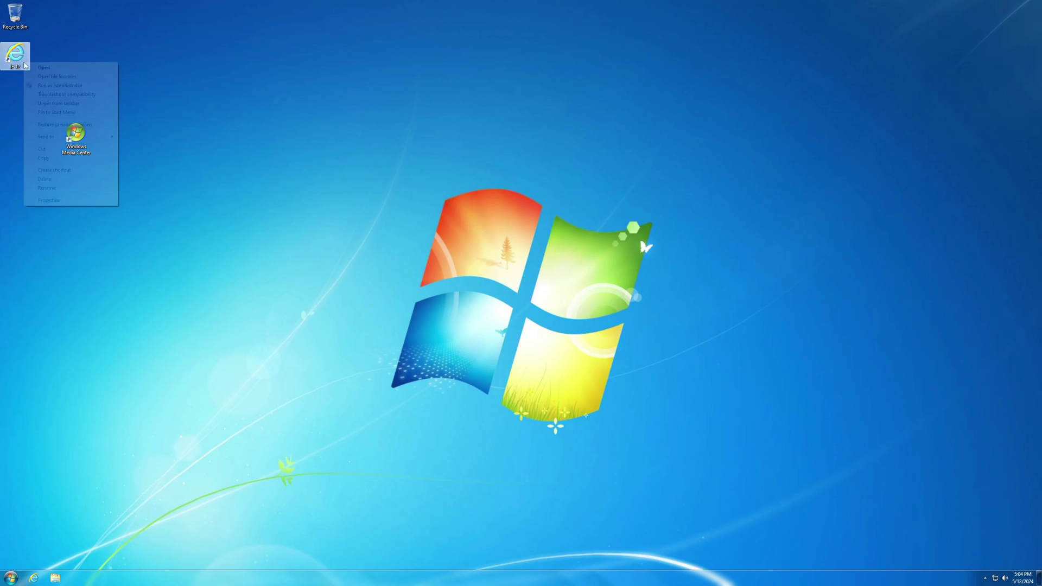
left_click(48, 188)
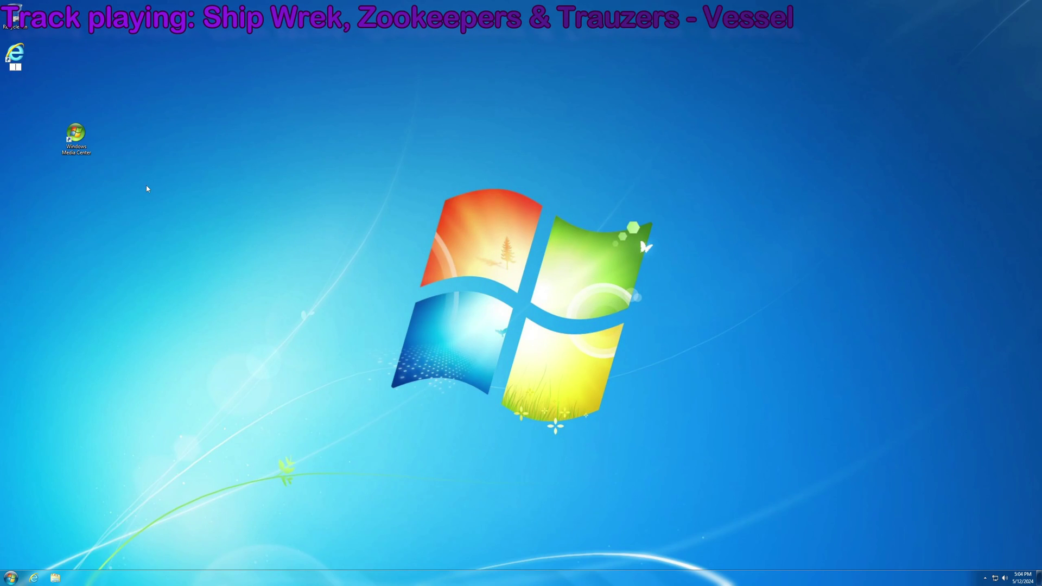
type("Internet")
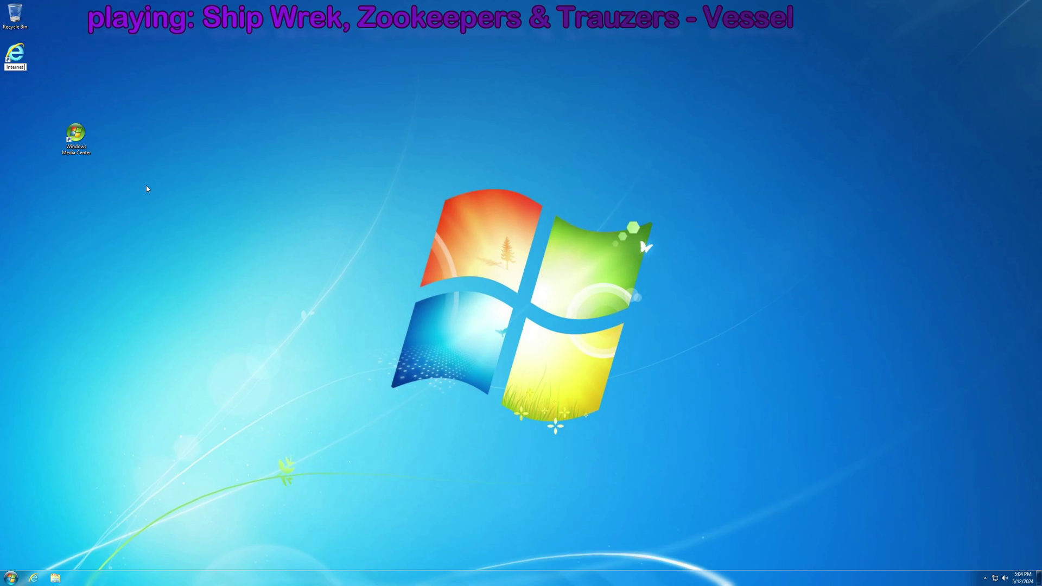
type(" Explorere")
key("Return")
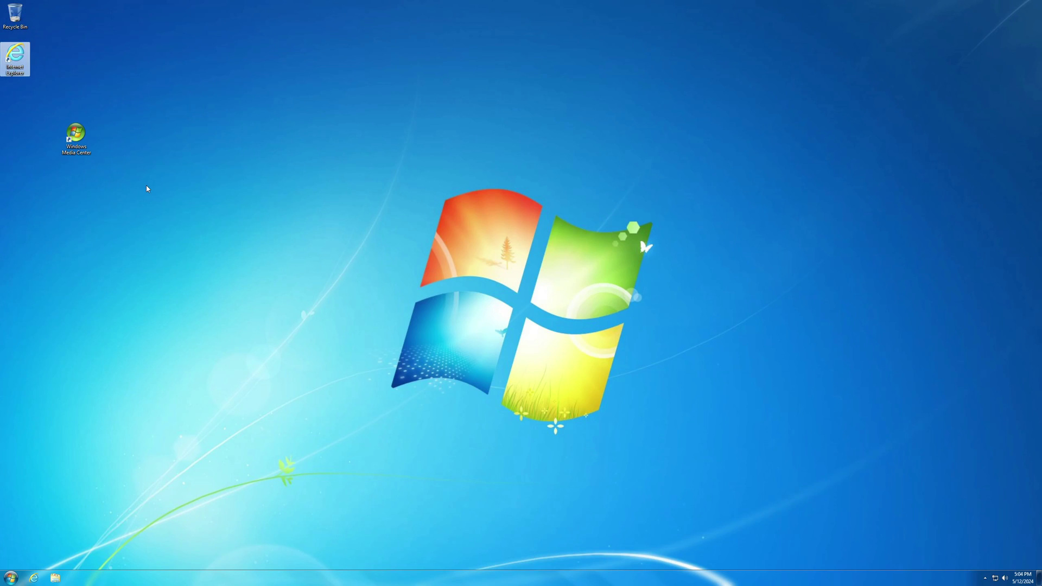
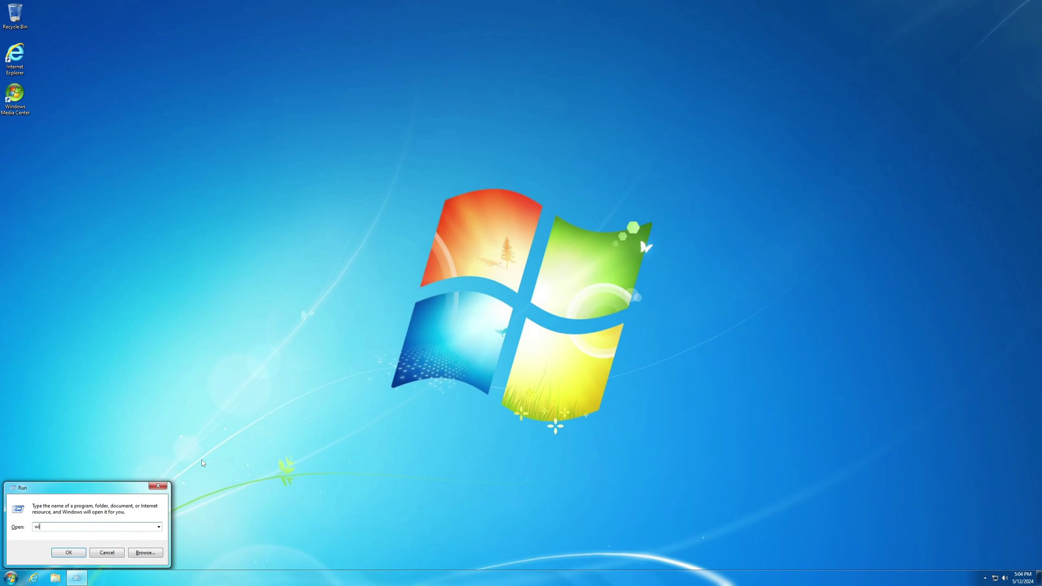
Run winver to view the About Windows details in the middle of the desktop, and close the dialog.
type("ver")
key("Return")
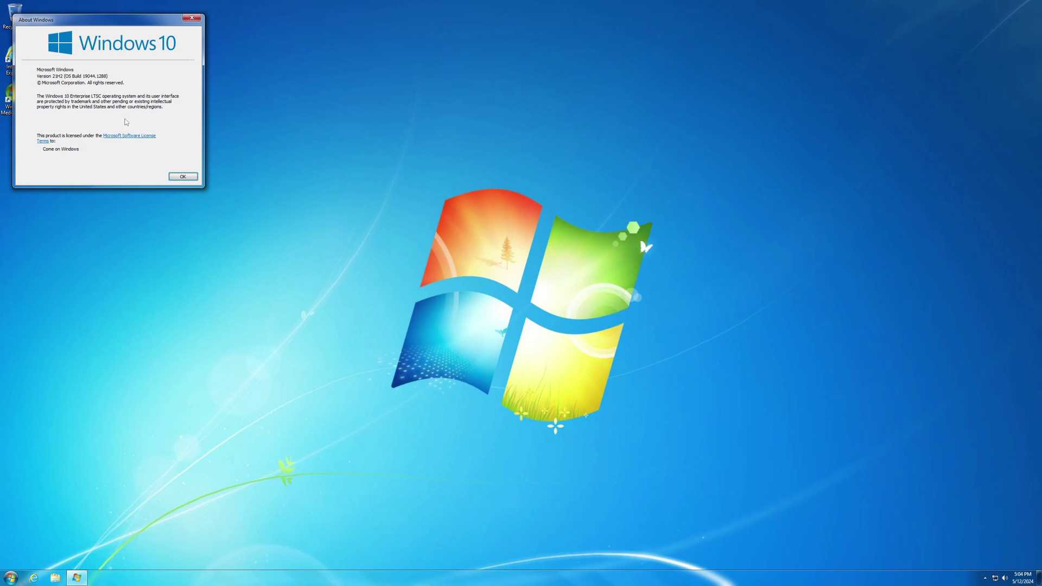
left_click_drag(96, 23, 492, 212)
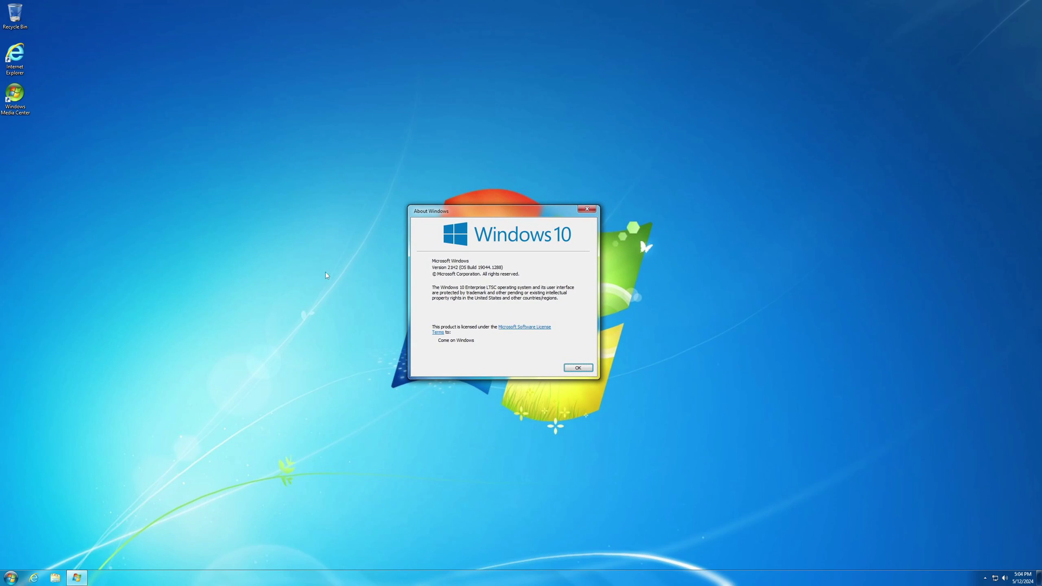
left_click(577, 369)
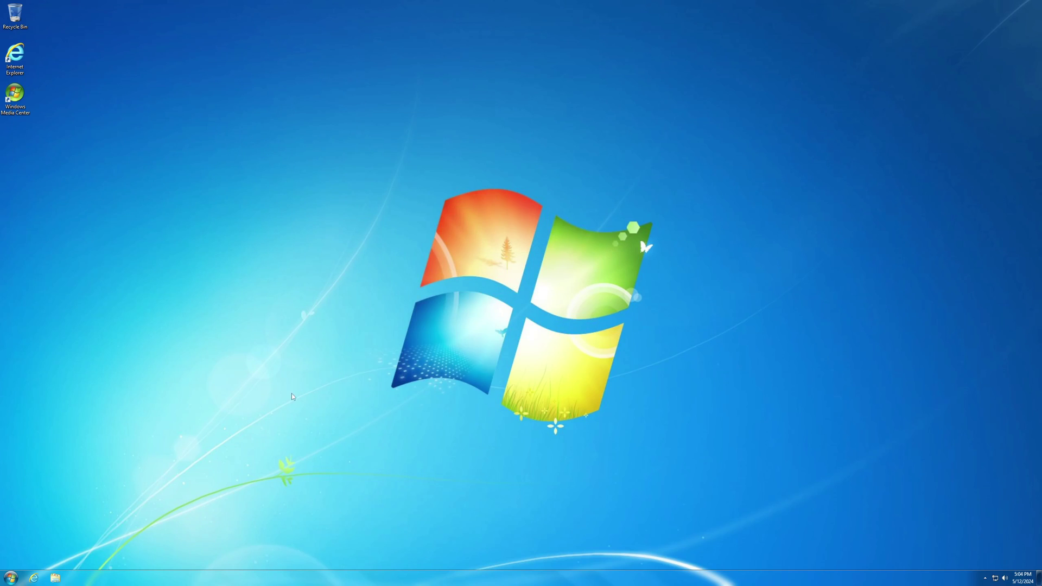
Launch Chess Titans from the installed games at Beginner difficulty and advance the white c-file pawn two squares.
left_click(11, 578)
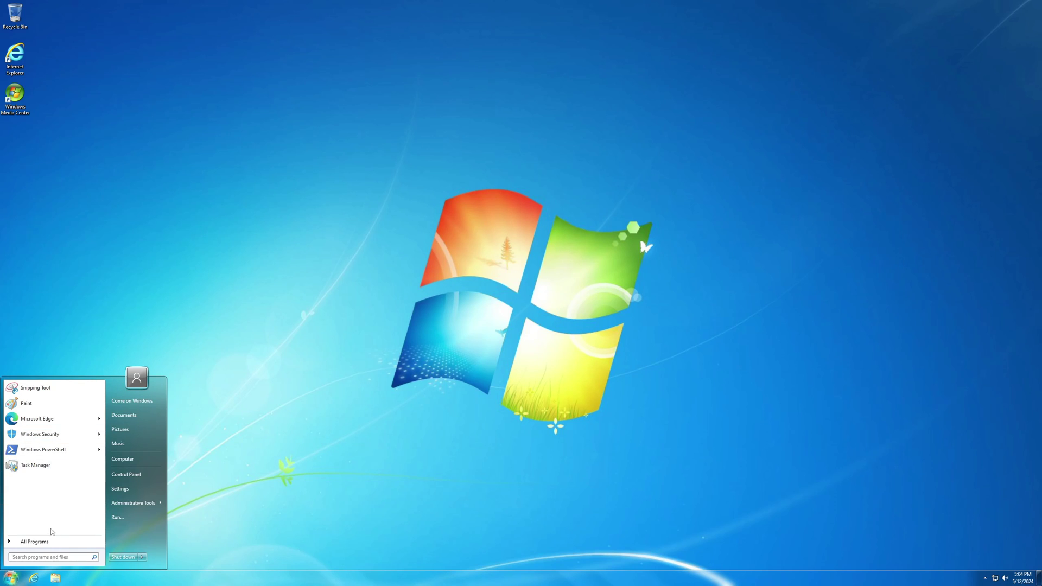
left_click(46, 541)
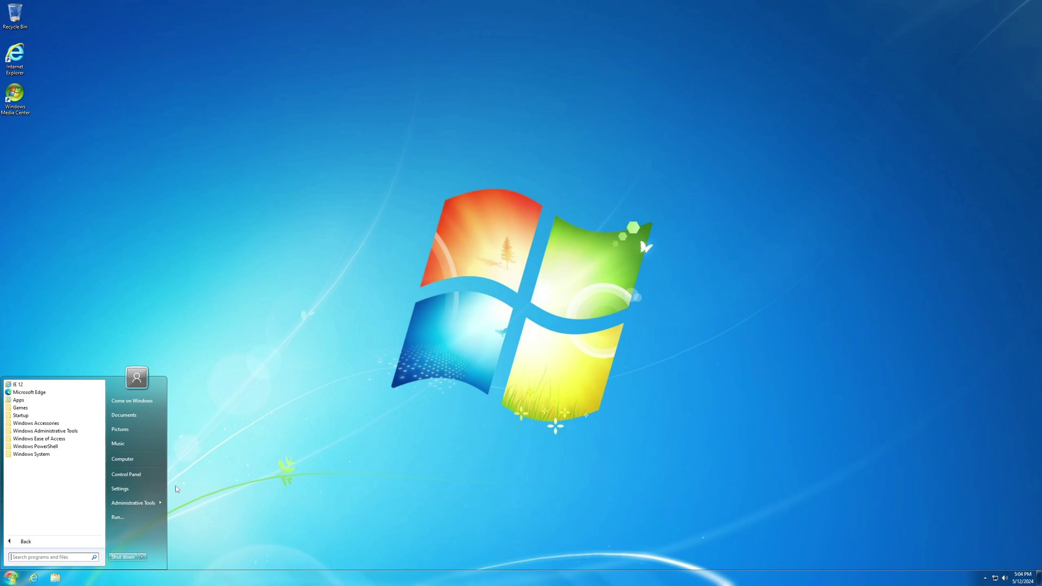
left_click(28, 412)
left_click(119, 432)
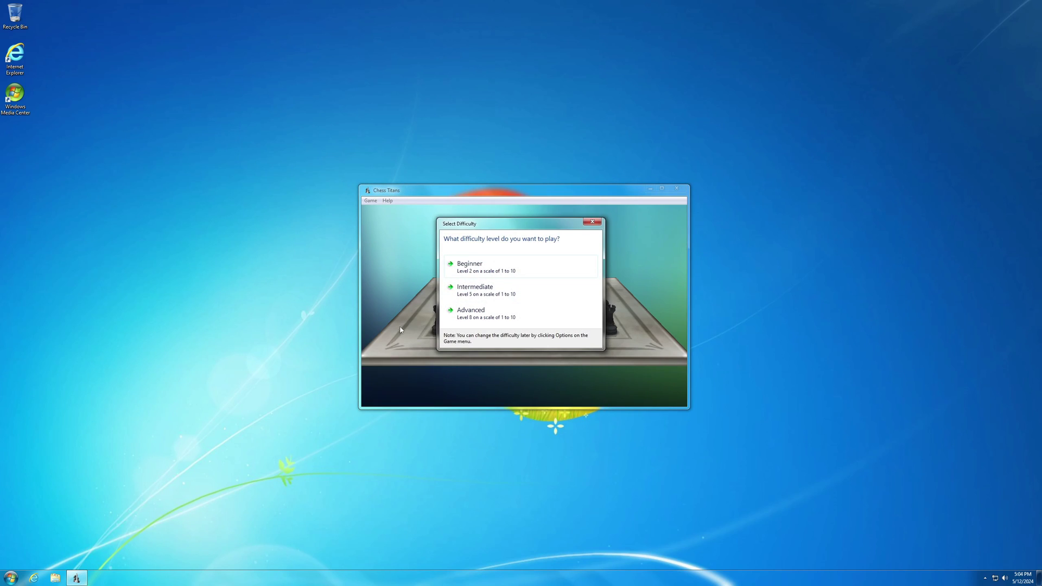
left_click(502, 268)
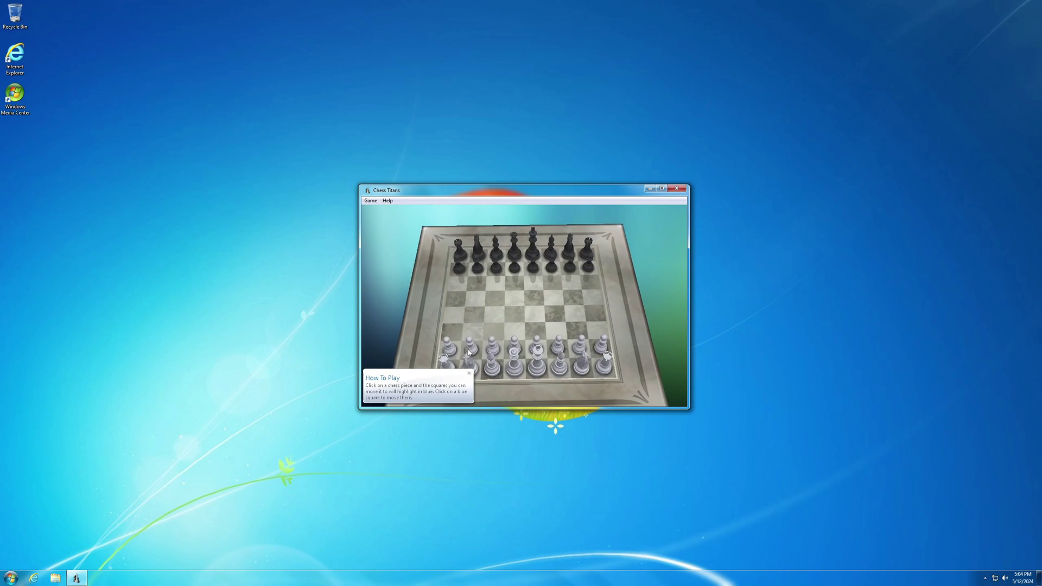
left_click(492, 348)
left_click(495, 317)
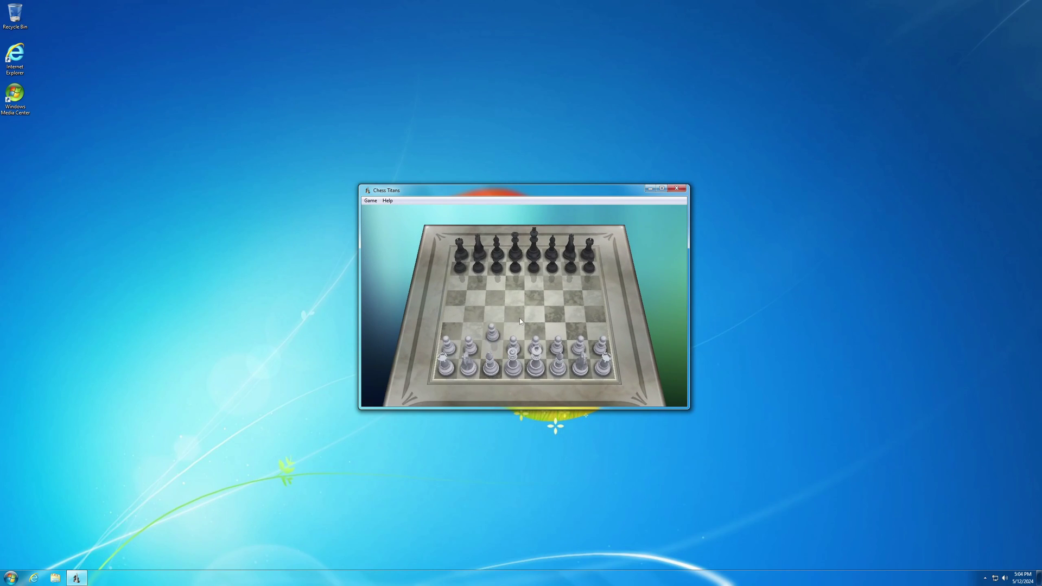
Launch Solitaire from the installed games.
left_click(11, 577)
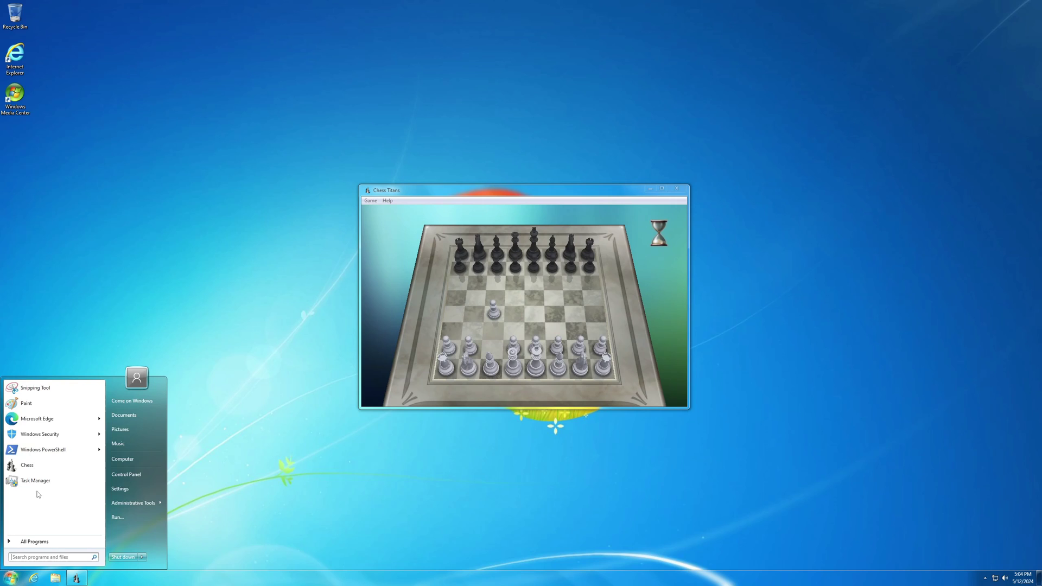
left_click(34, 542)
left_click(24, 415)
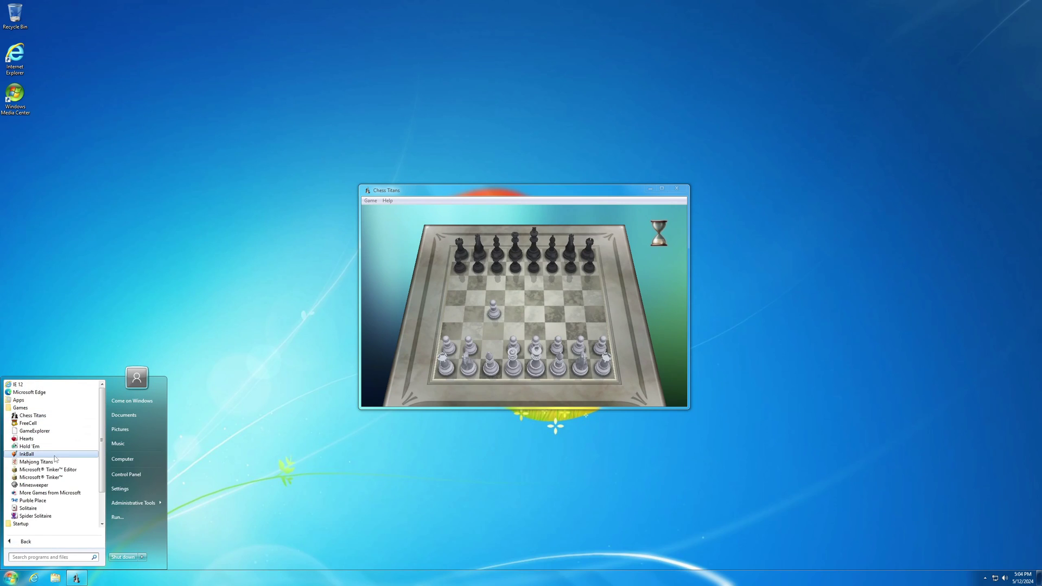
left_click(30, 509)
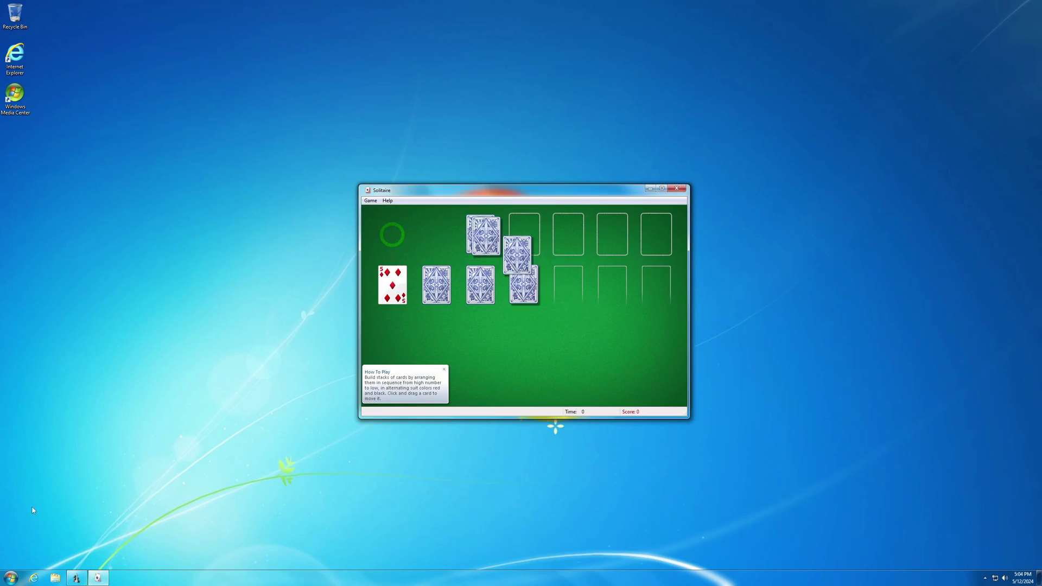
Launch Hearts from the installed games.
key("super")
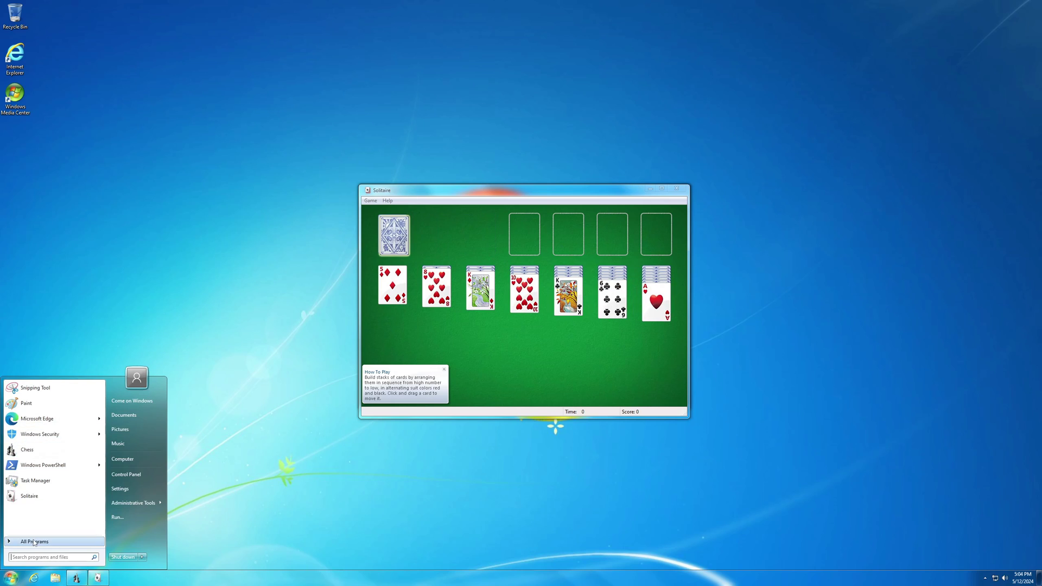
left_click(33, 542)
left_click(22, 415)
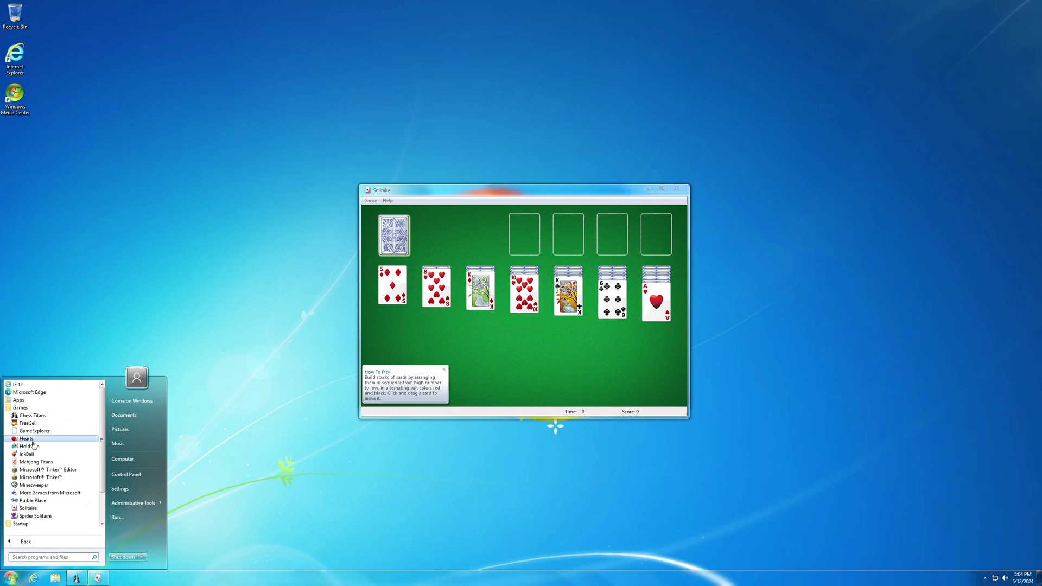
left_click(32, 439)
Launch InkBall from the installed games and draw ink strokes around the upper hole and the balls to steer them.
key("super")
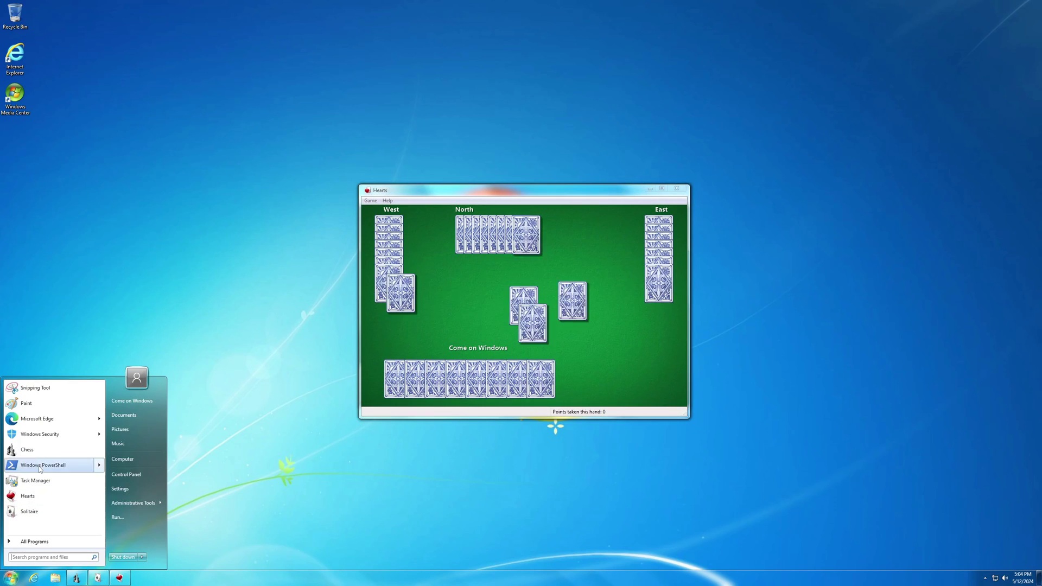
left_click(34, 542)
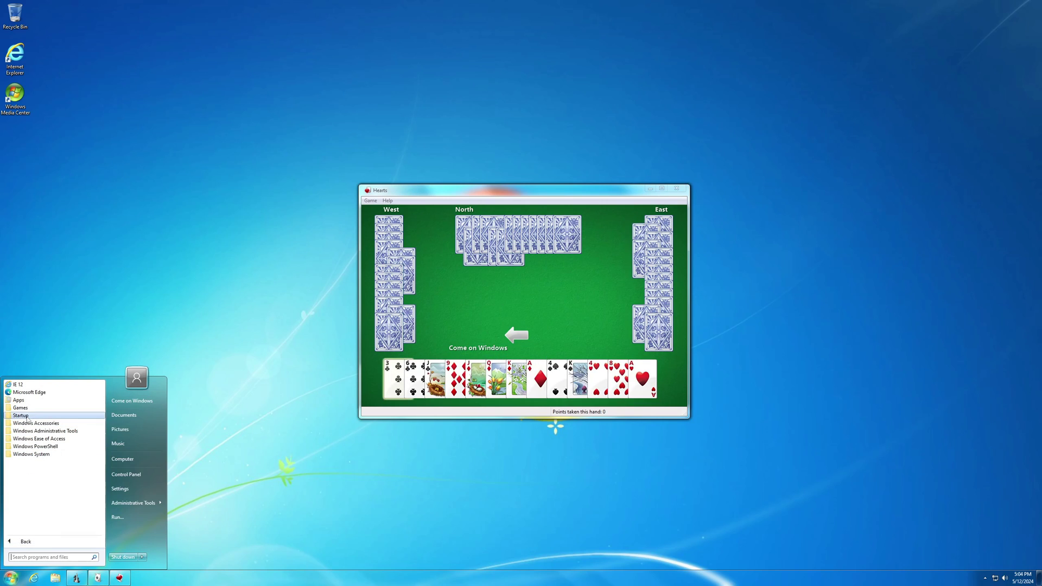
left_click(28, 416)
left_click(50, 455)
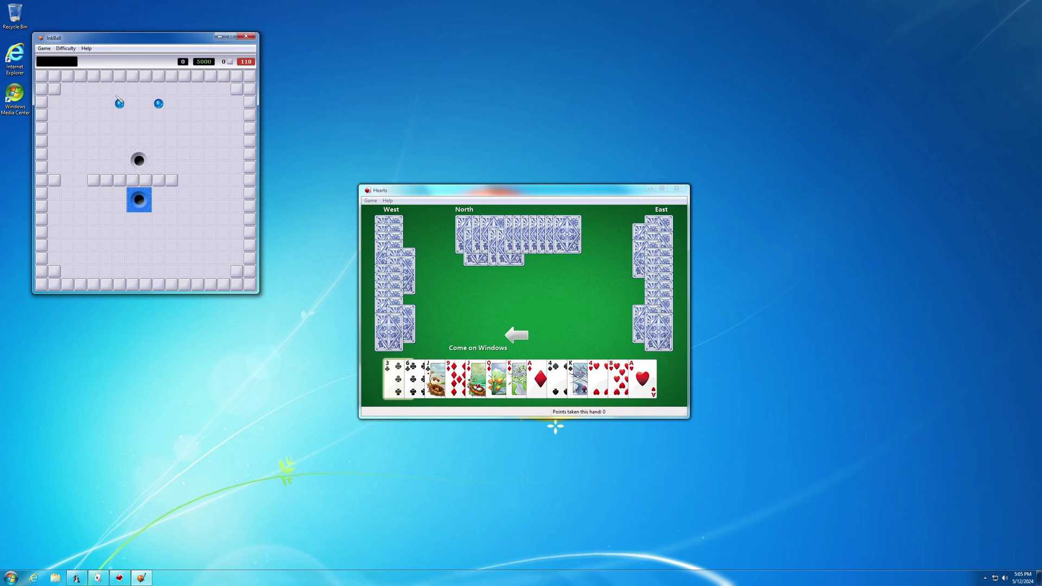
mouse_move(169, 157)
left_mouse_down()
mouse_move(125, 144)
mouse_move(36, 152)
mouse_move(129, 162)
mouse_move(44, 131)
left_mouse_up()
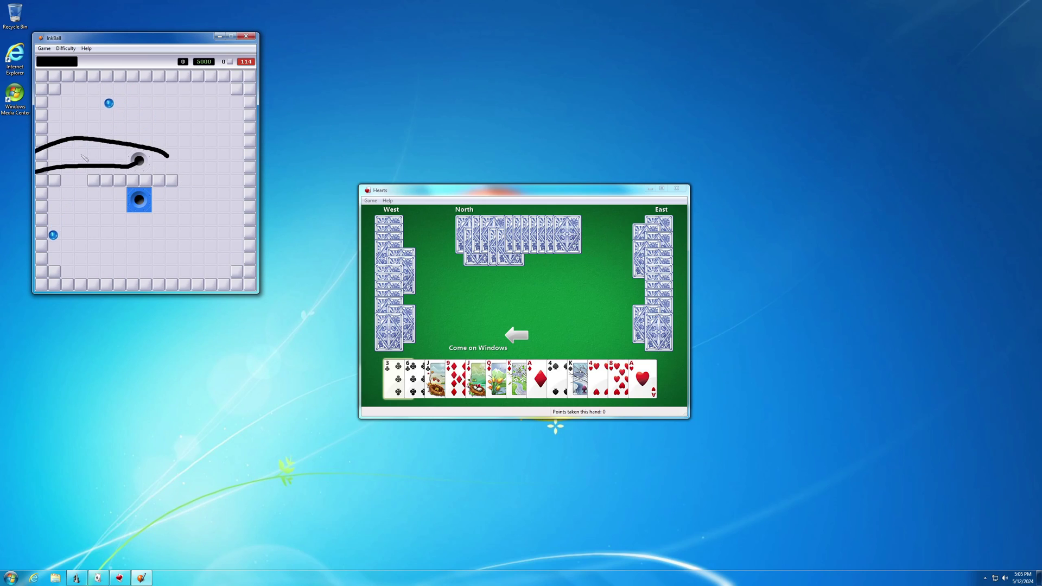
mouse_move(60, 240)
left_mouse_down()
mouse_move(165, 253)
mouse_move(142, 266)
mouse_move(124, 126)
left_mouse_up()
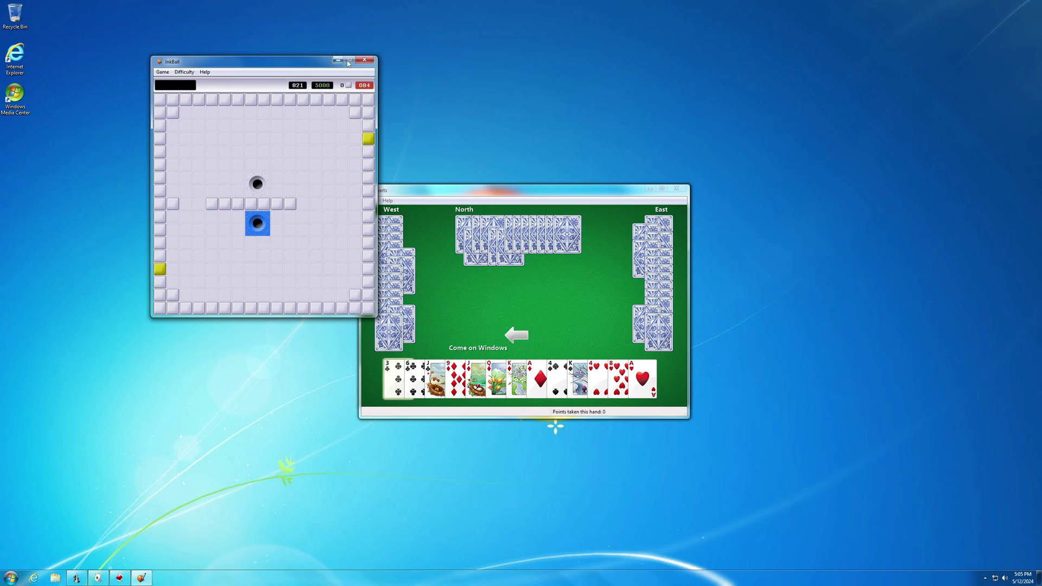
Close all the open games, discarding the Chess Titans game in progress.
left_click(341, 60)
left_click(677, 189)
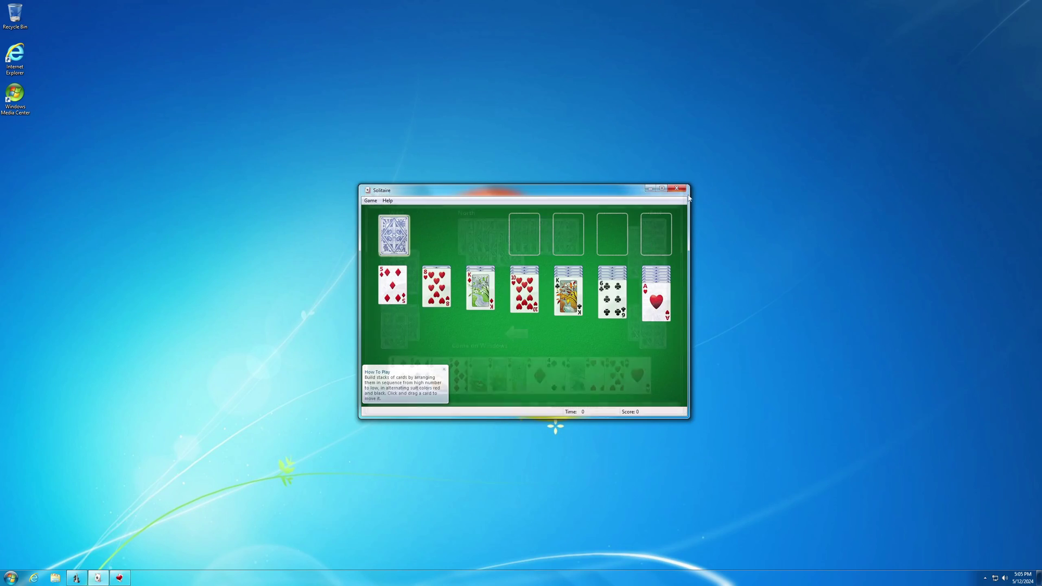
left_click(677, 189)
left_click(676, 189)
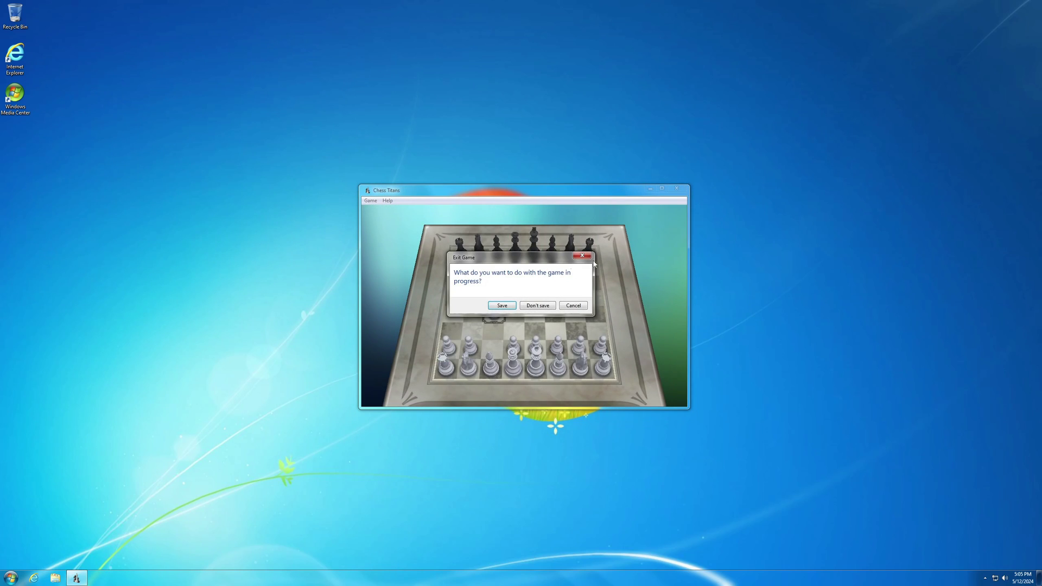
left_click(537, 306)
Open Internet Explorer in the middle of the desktop and submit a web search for "this is so cool" from the new tab page.
left_click_drag(460, 405, 452, 349)
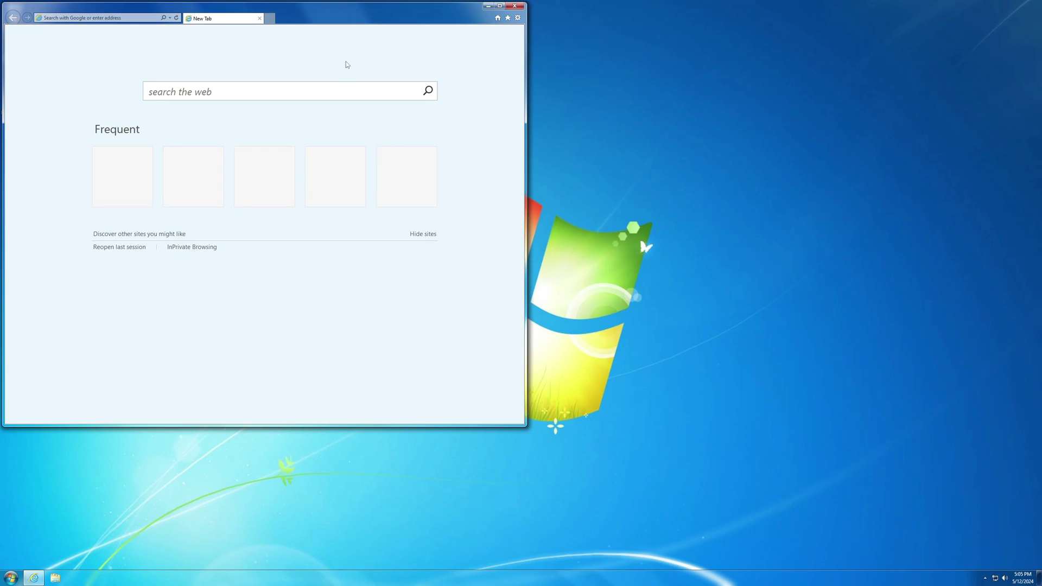
left_click_drag(330, 18, 576, 98)
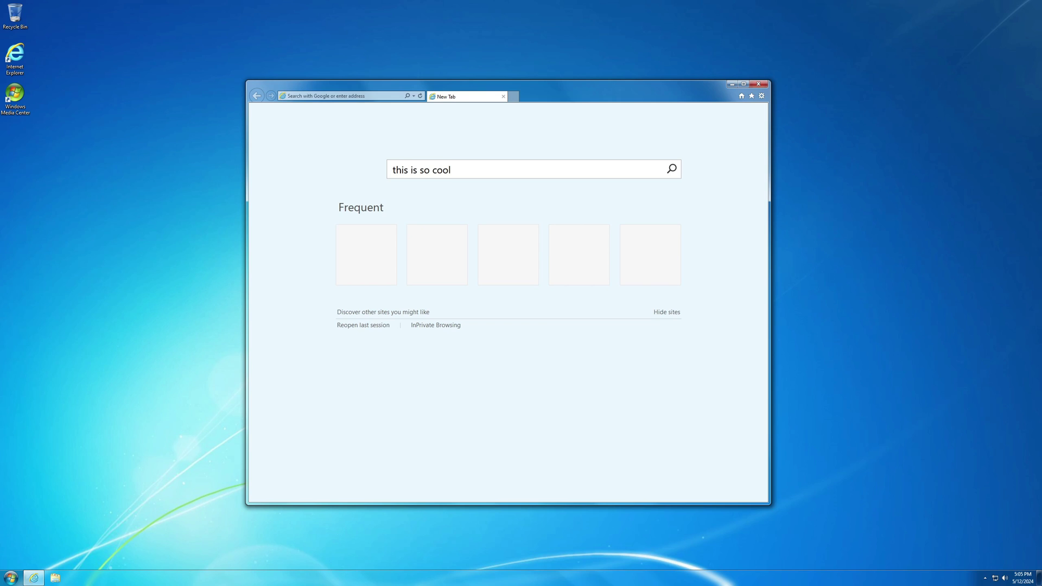
key("Return")
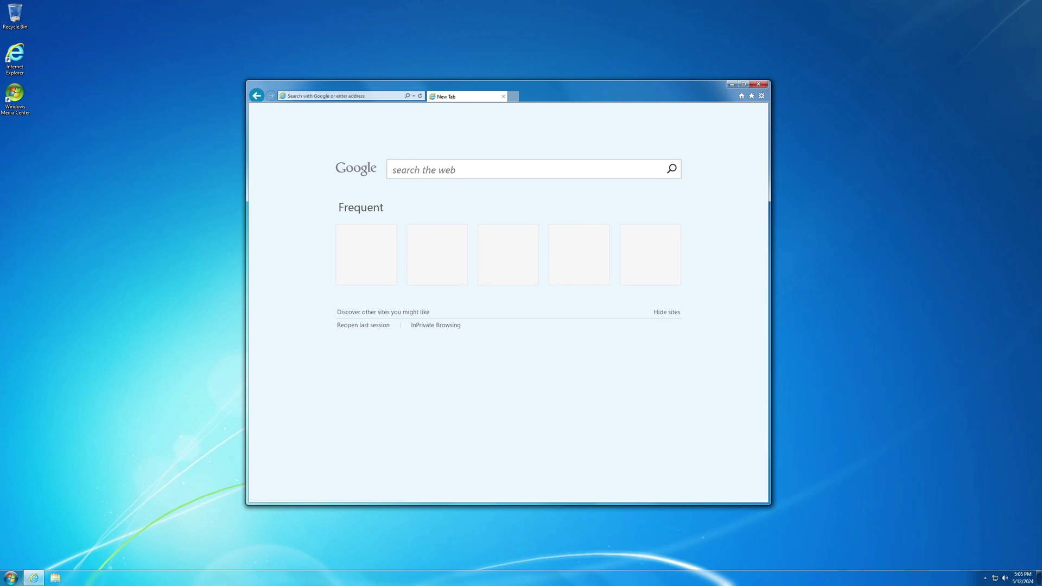
left_click(380, 96)
type("www.mozilla.org/")
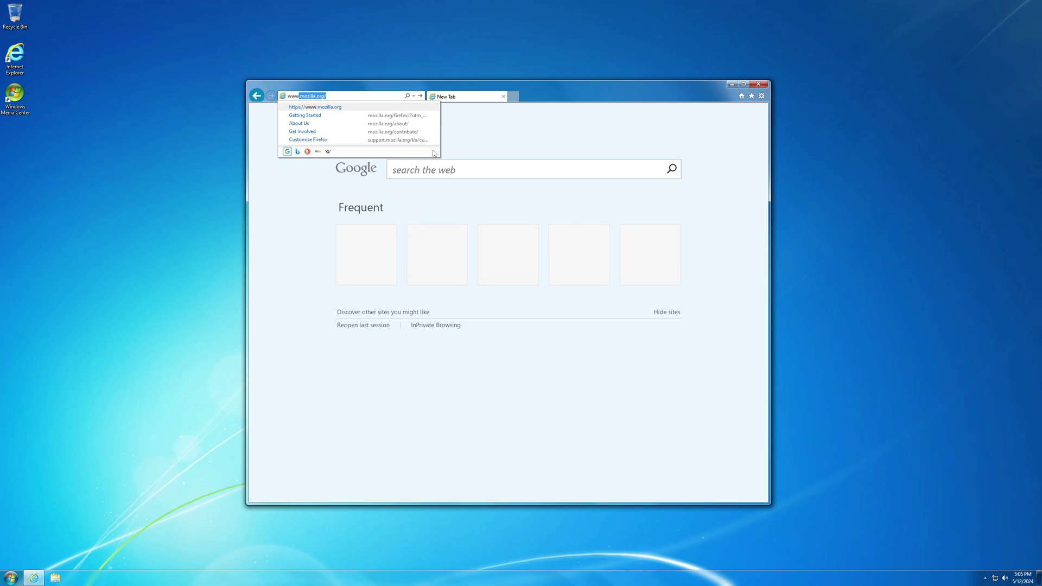
key("Return")
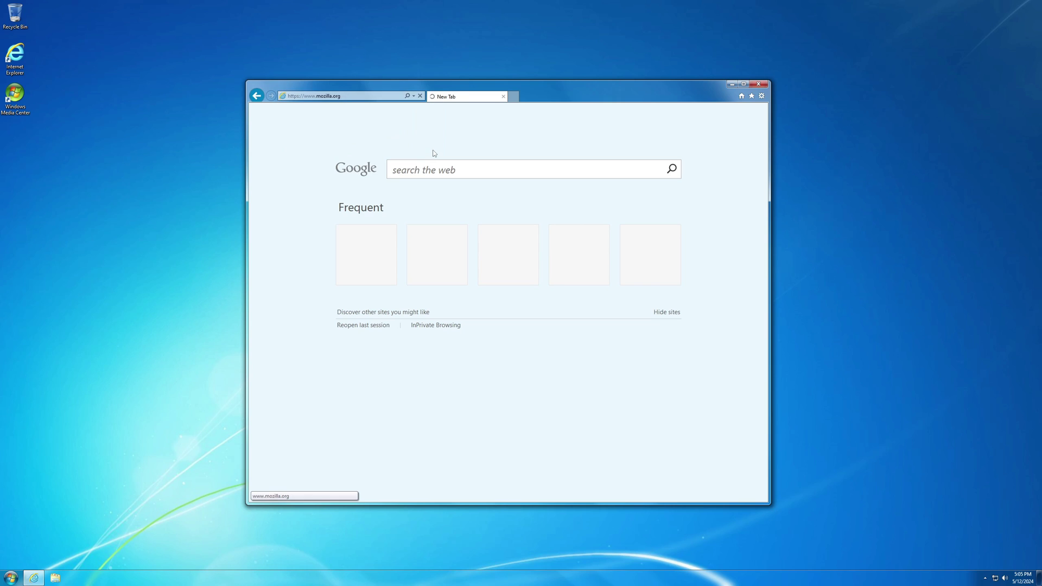
Search the web for google and open the Google homepage from the first result.
key("alt+d")
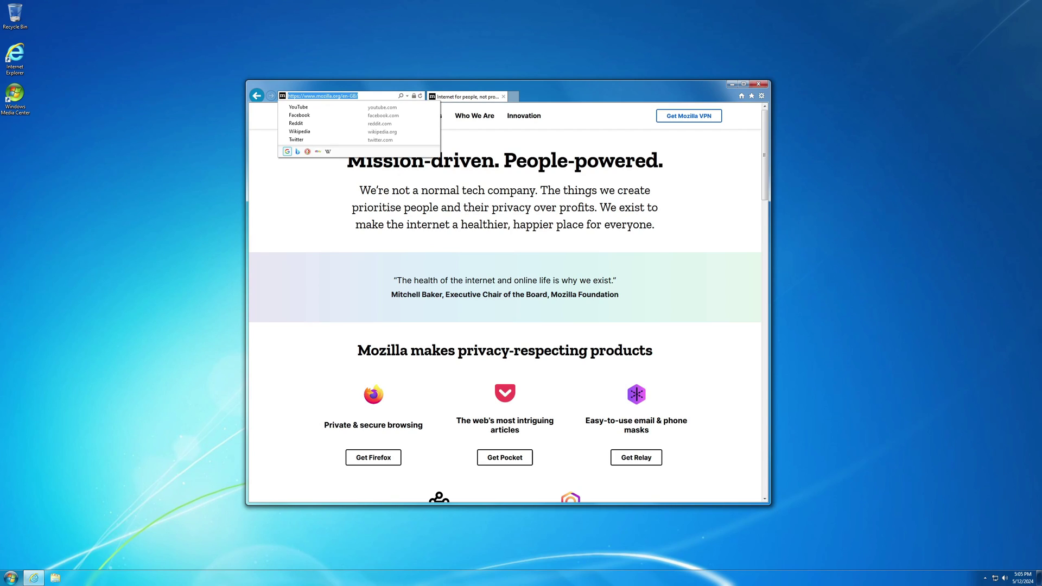
key("BackSpace")
type("google")
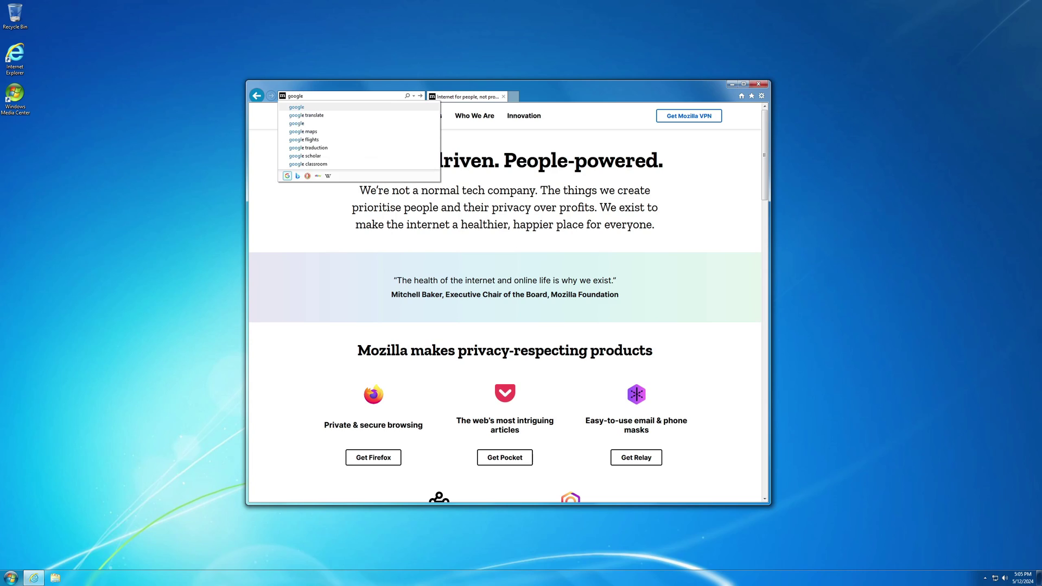
key("Return")
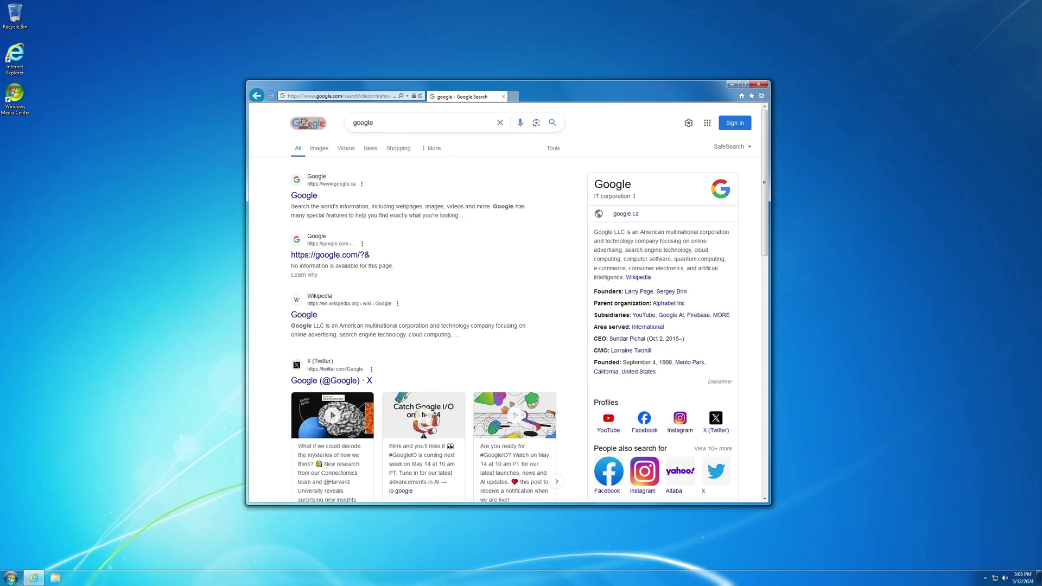
left_click(313, 196)
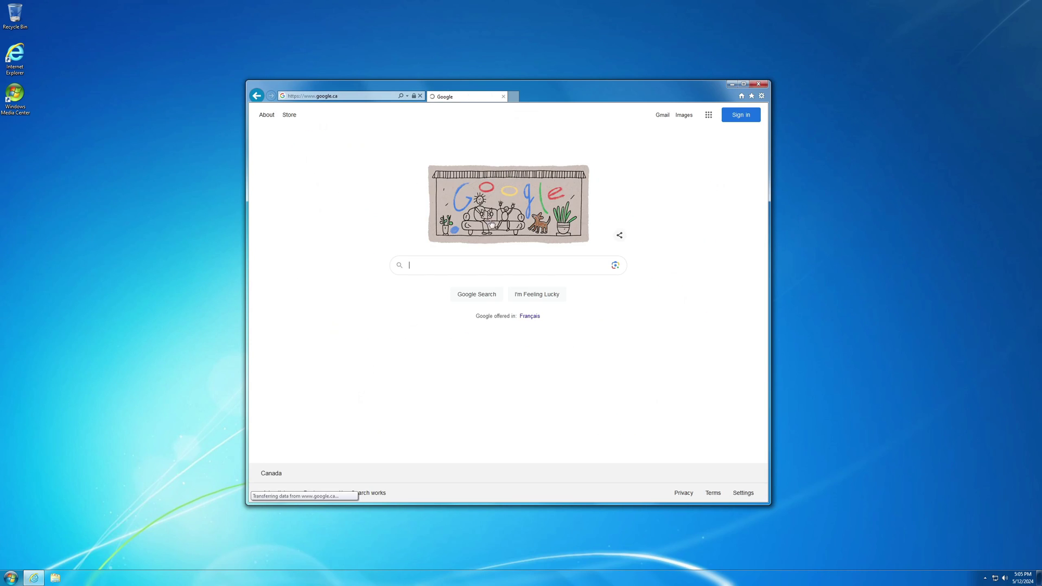
Search Google for "this is so cool!" from its homepage.
left_click(696, 189)
left_click(447, 261)
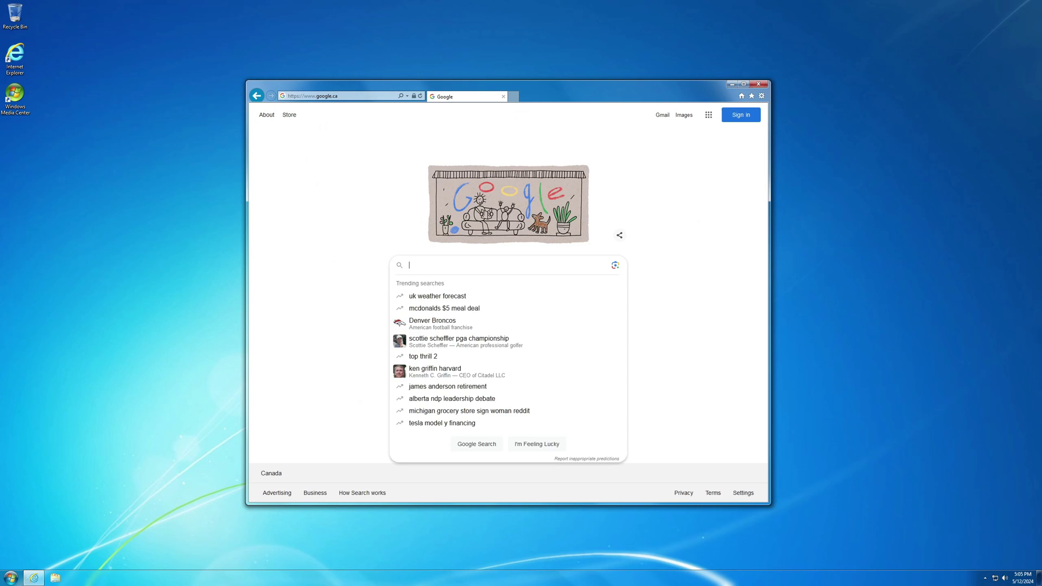
type("the")
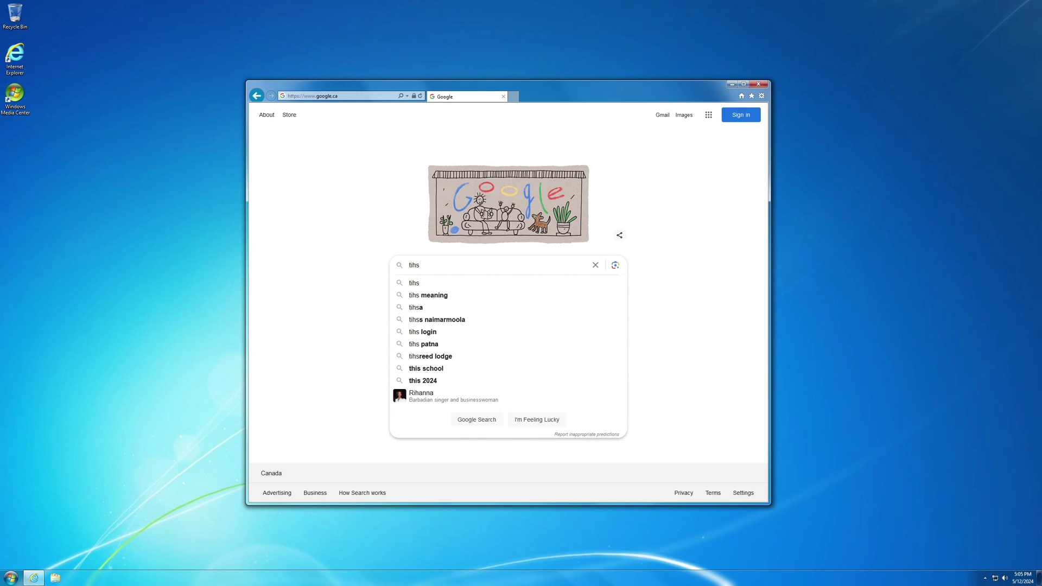
key("BackSpace")
key("BackSpace")
type("his")
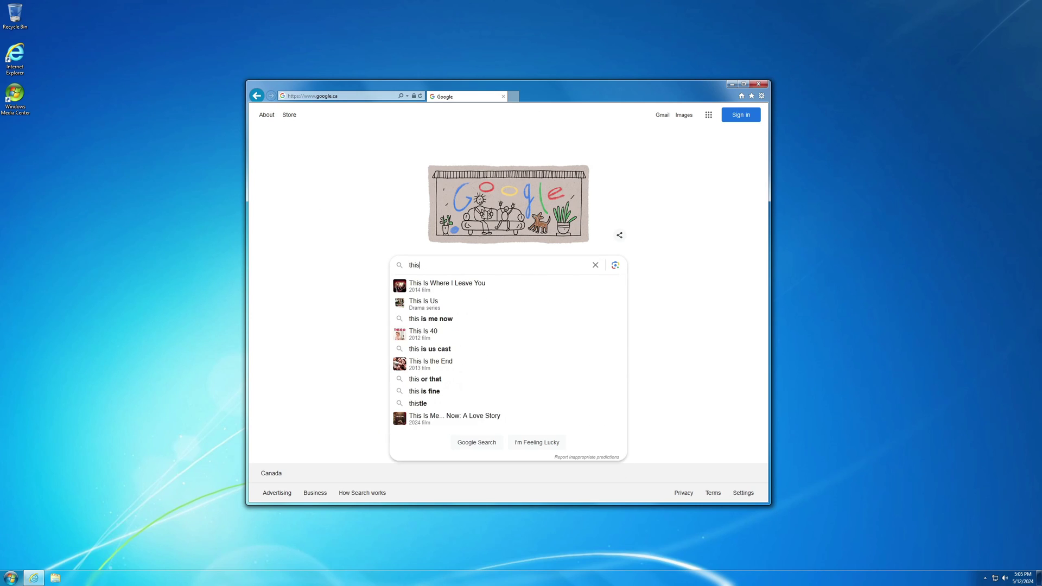
type(" is so cool!")
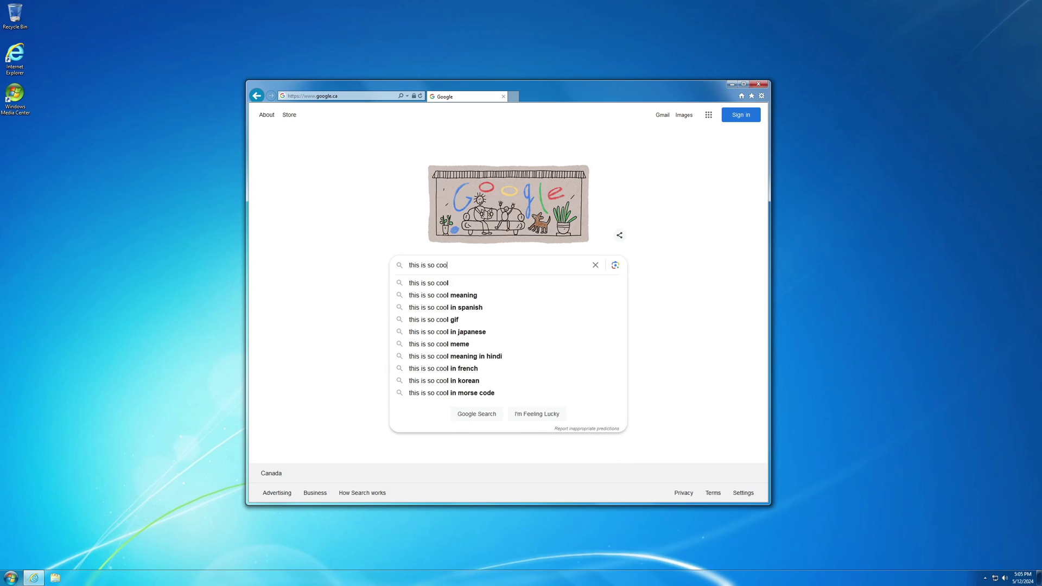
key("Return")
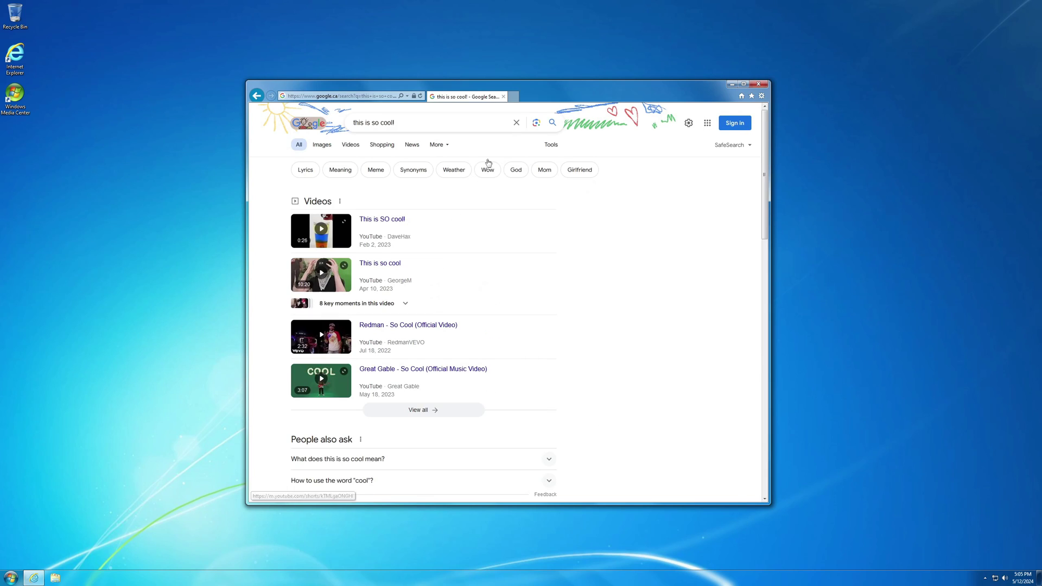
View the About Internet Explorer details with the browser maximized, and close the browser.
left_click_drag(549, 94, 514, 97)
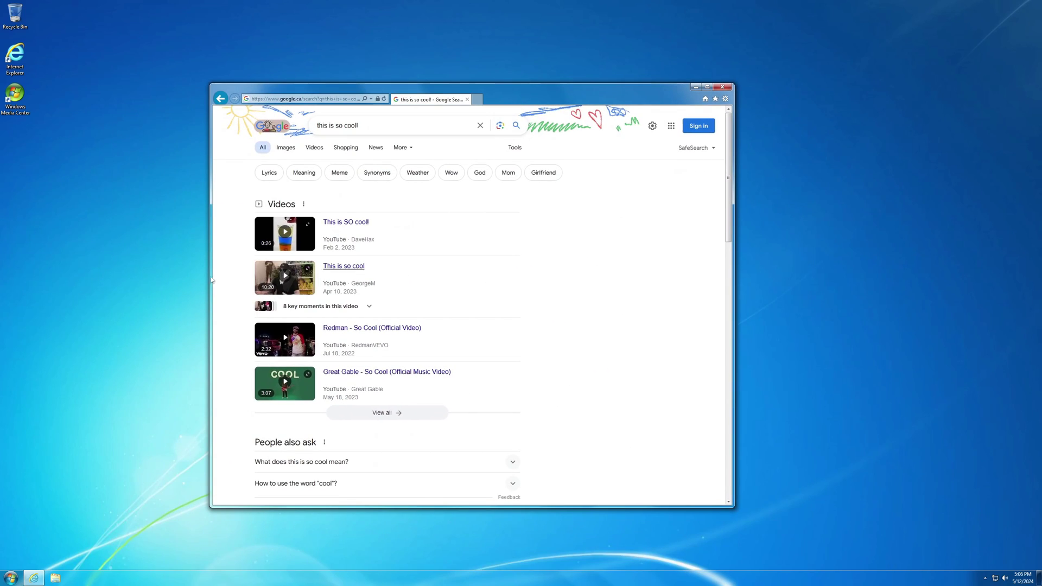
left_click(707, 87)
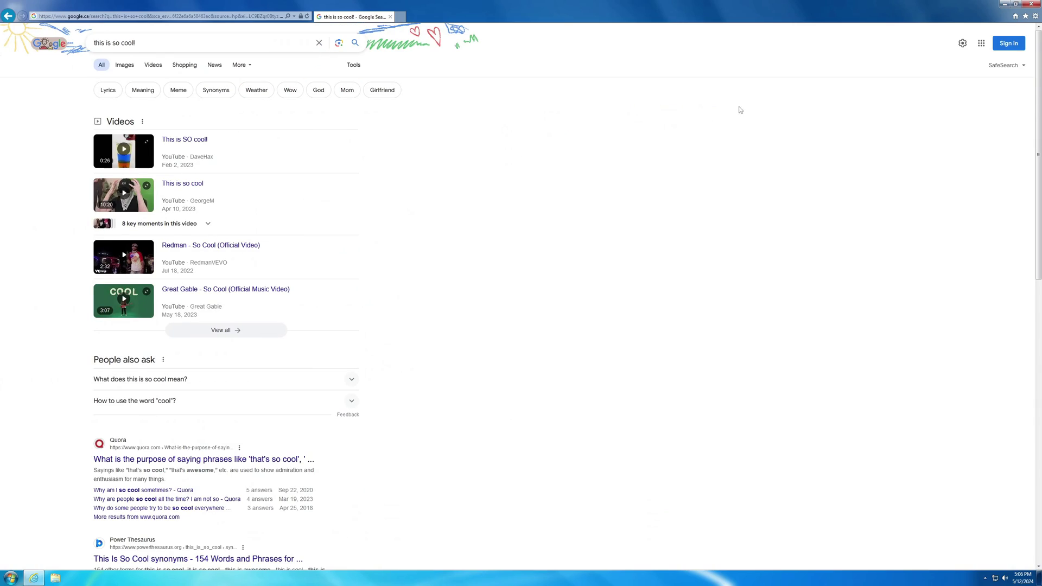
left_click(1037, 17)
left_click(950, 140)
left_click(1037, 17)
left_click(993, 94)
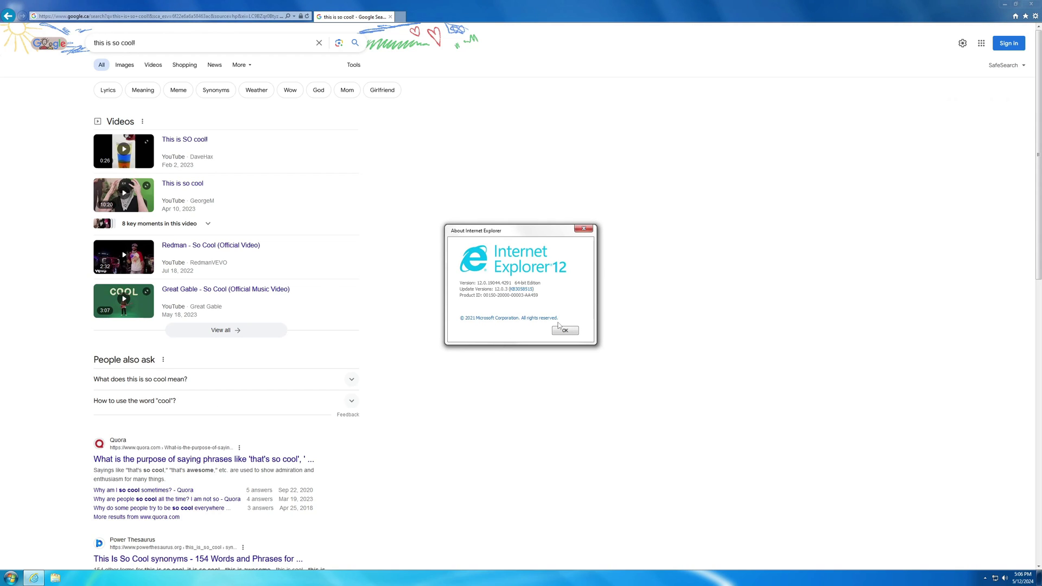
left_click(561, 329)
key("super+Down")
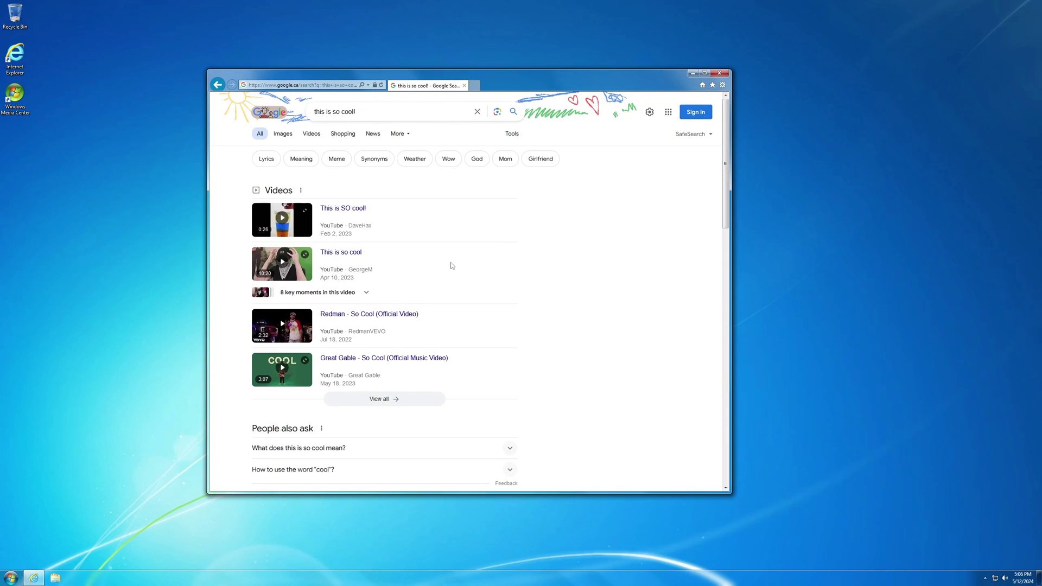
left_click(720, 72)
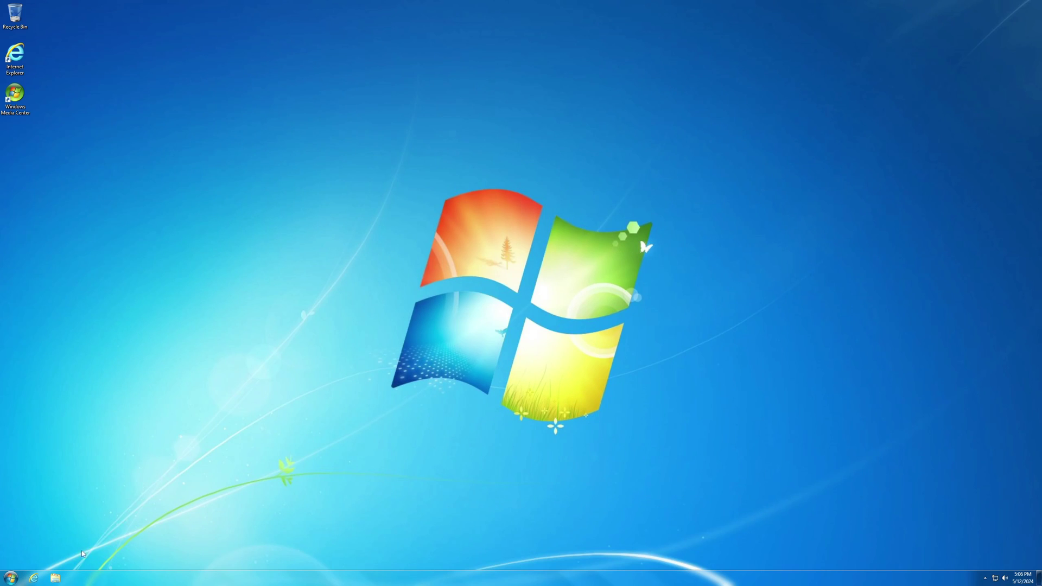
Open Computer in File Explorer and view the properties of Local Disk (C:), closing the properties dialog again.
key("super+e")
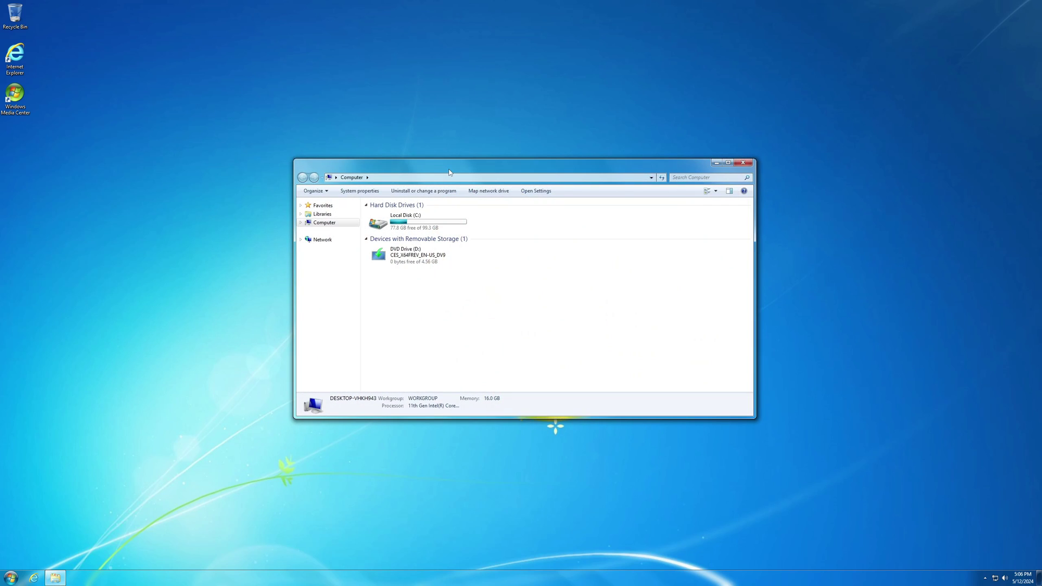
left_click_drag(453, 168, 416, 192)
left_click_drag(519, 336, 234, 252)
key("Up")
key("shift+F10")
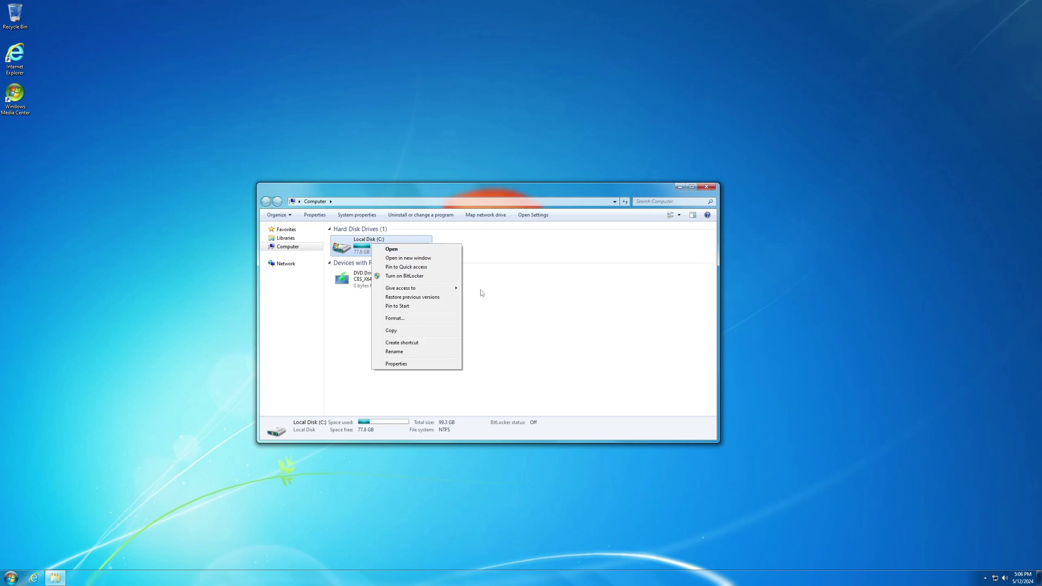
key("Up")
key("Return")
left_click_drag(456, 255, 563, 245)
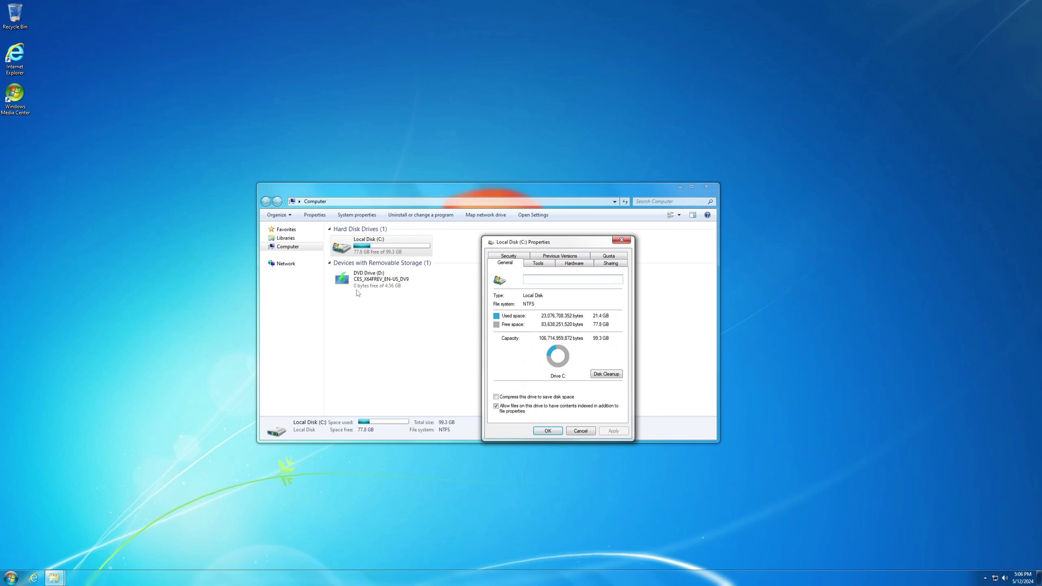
left_click(630, 242)
Open the Windows folder on Local Disk (C:) and look through its contents.
double_click(407, 247)
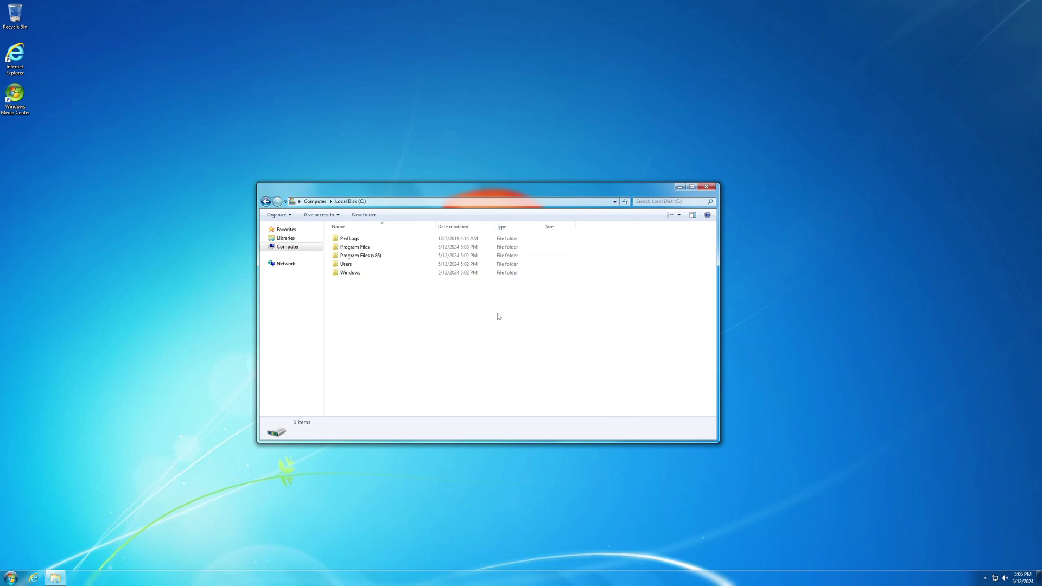
double_click(352, 273)
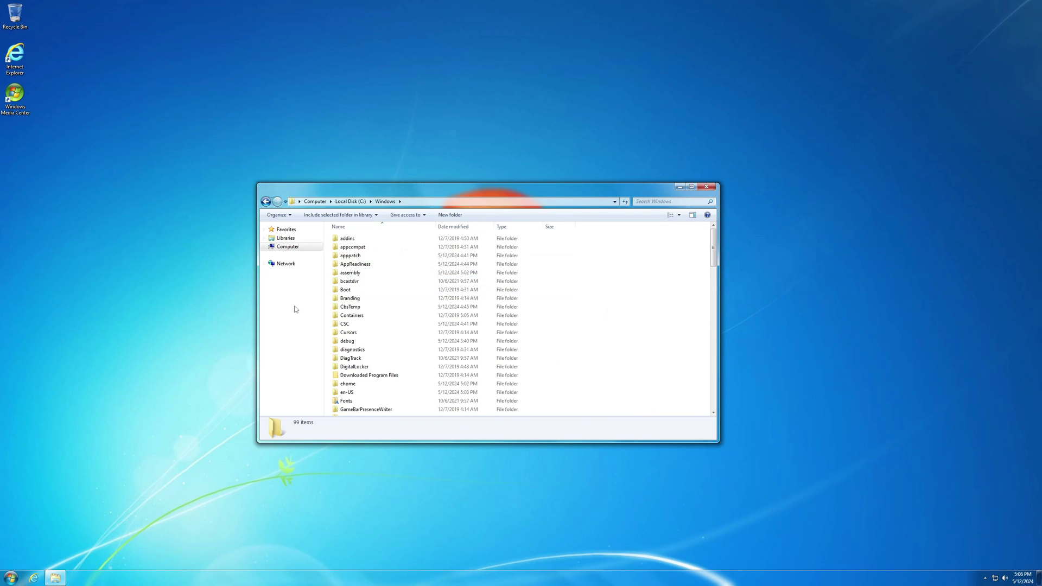
scroll(412, 342, "down", 6)
scroll(421, 363, "up", 8)
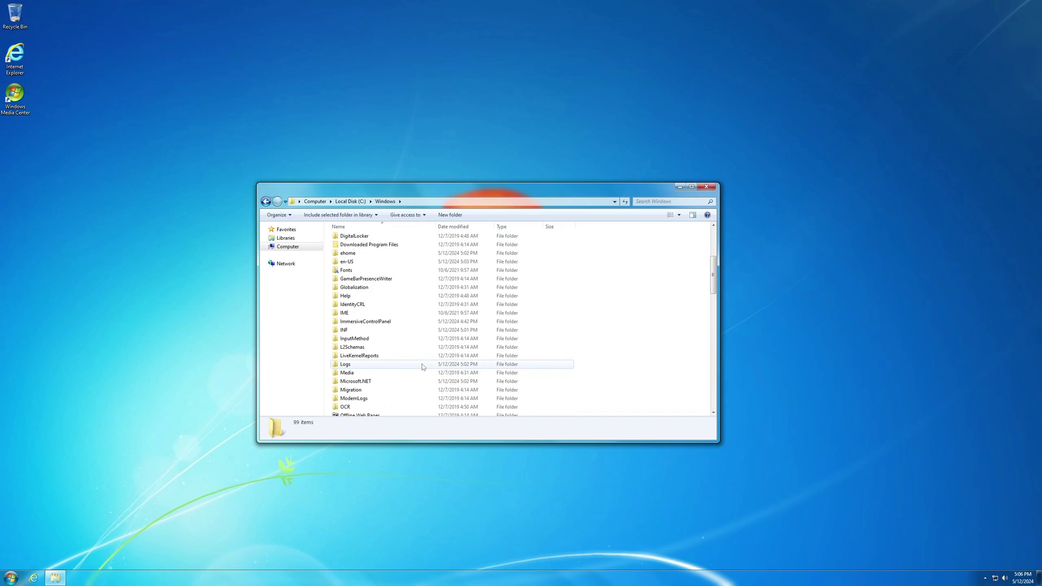
Check the folder's available view layouts, and turn the preview pane on and off again.
left_click(679, 215)
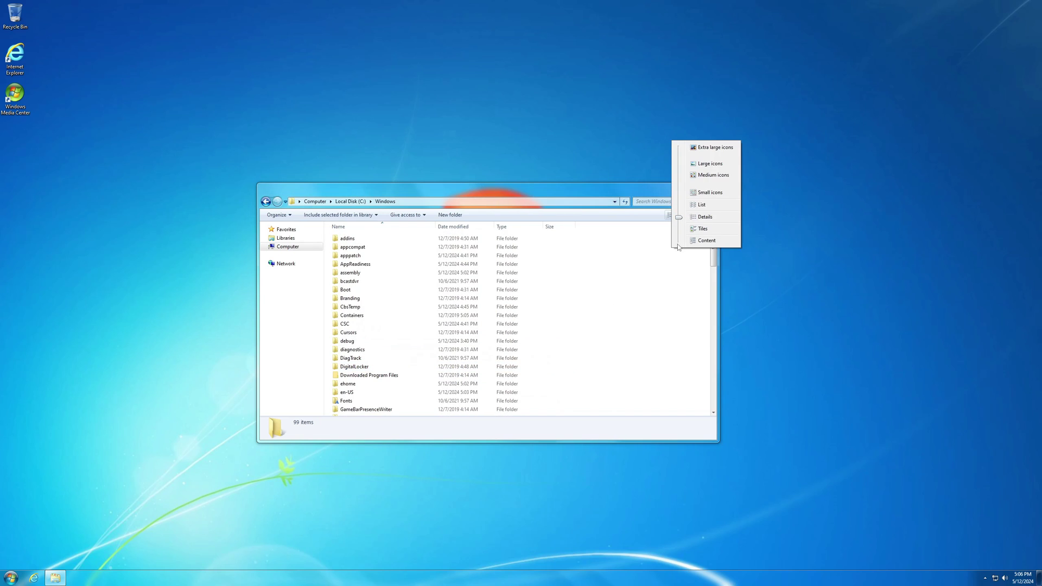
left_click(672, 278)
left_click(693, 215)
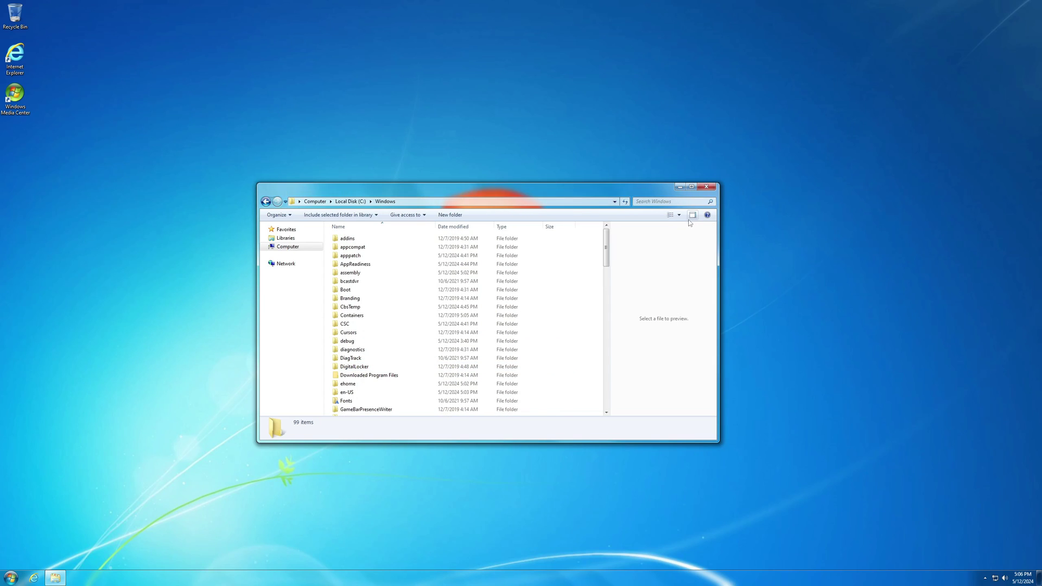
left_click(693, 216)
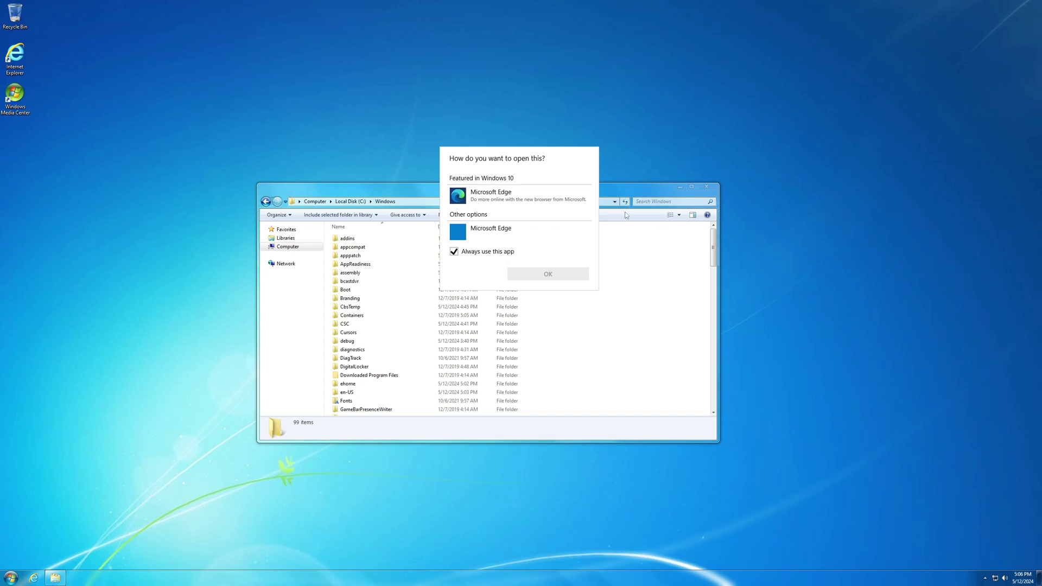
left_click(651, 323)
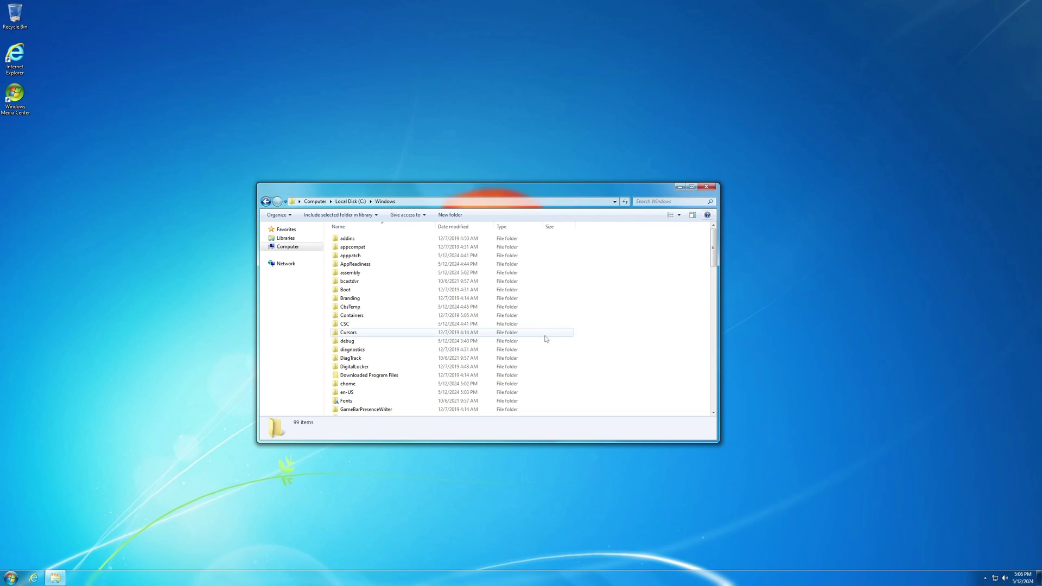
Browse the rest of the Windows folder, go back up to Computer and close File Explorer.
scroll(425, 342, "down", 12)
scroll(421, 359, "down", 8)
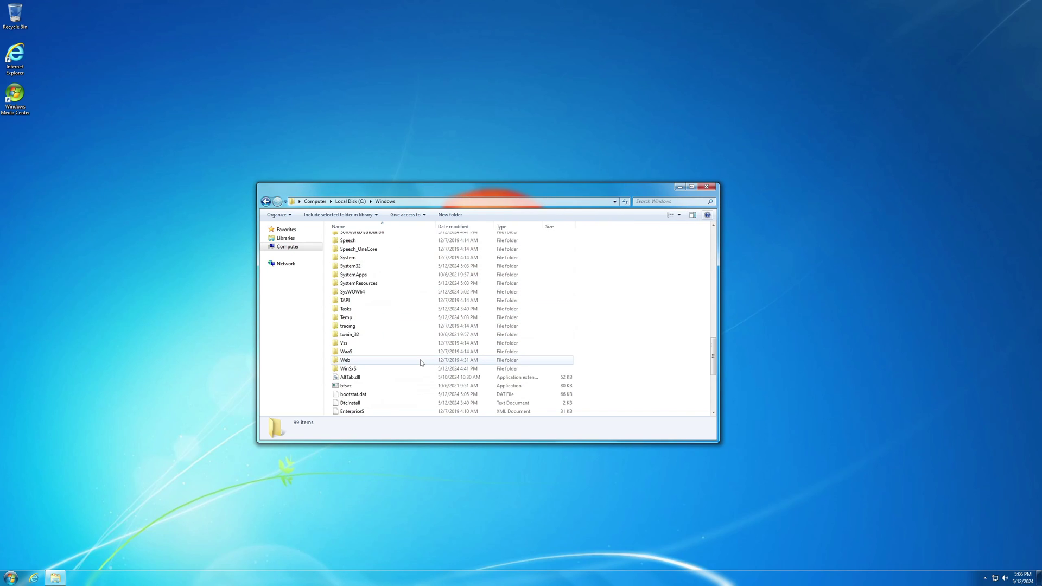
left_click(350, 201)
left_click(357, 257)
double_click(357, 257)
left_click_drag(440, 380, 512, 418)
left_click(312, 247)
left_click_drag(439, 349, 540, 346)
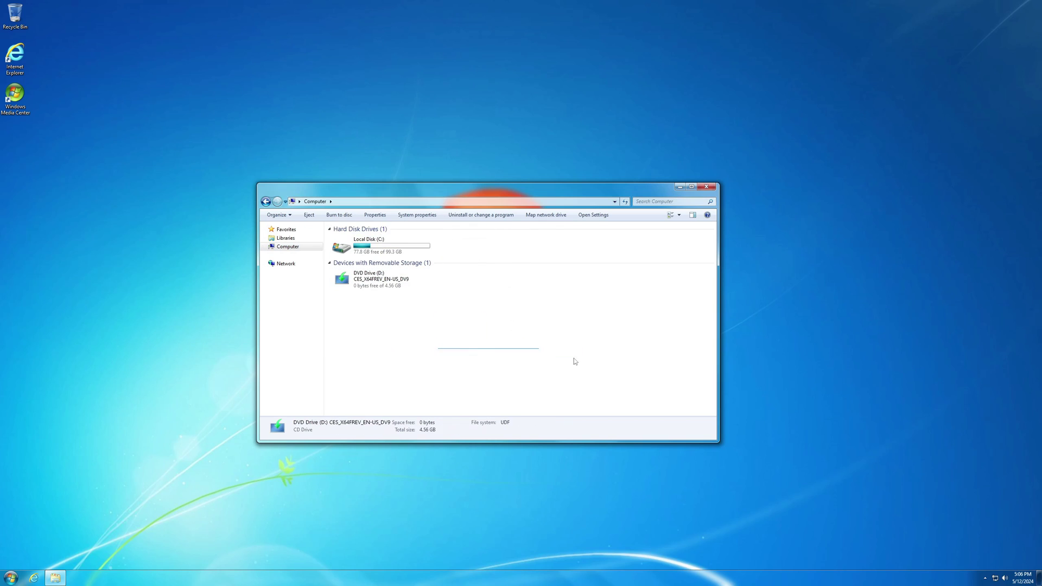
left_click(707, 186)
left_click_drag(771, 229, 320, 369)
Open Task Manager, move its window to the middle of the desktop and show the performance data.
right_click(374, 578)
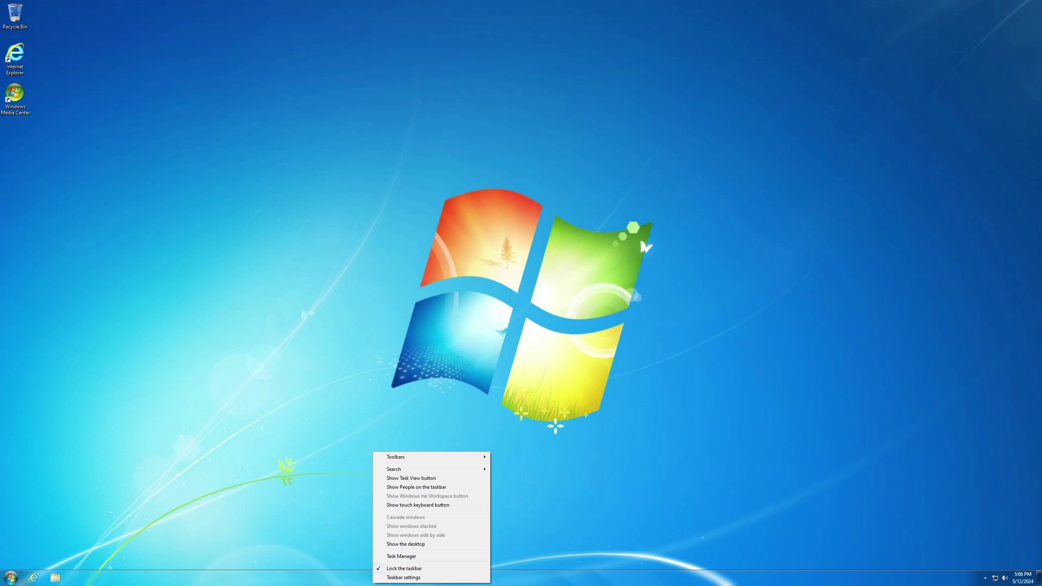
left_click(392, 559)
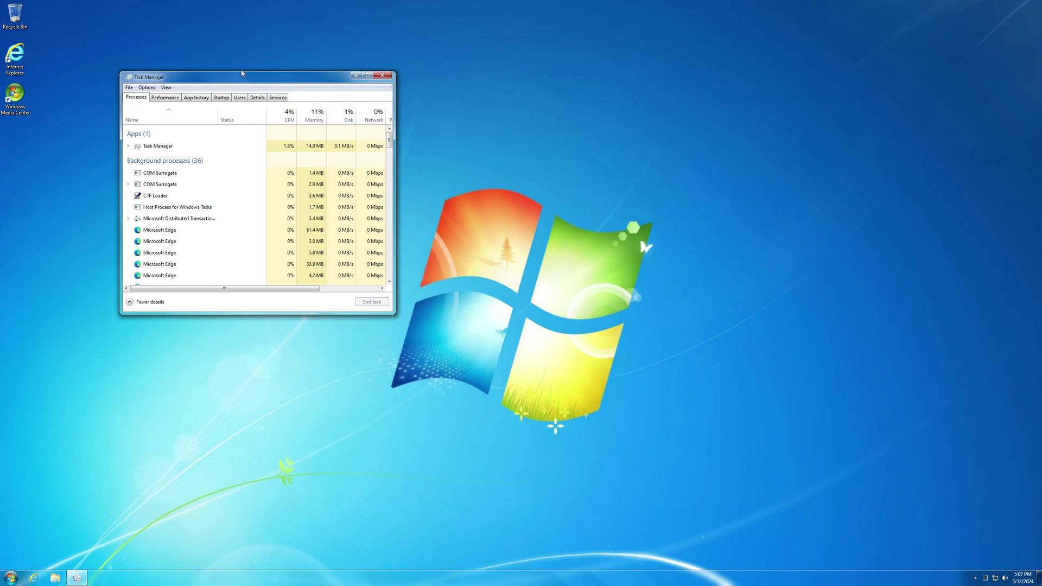
left_click_drag(242, 79, 465, 195)
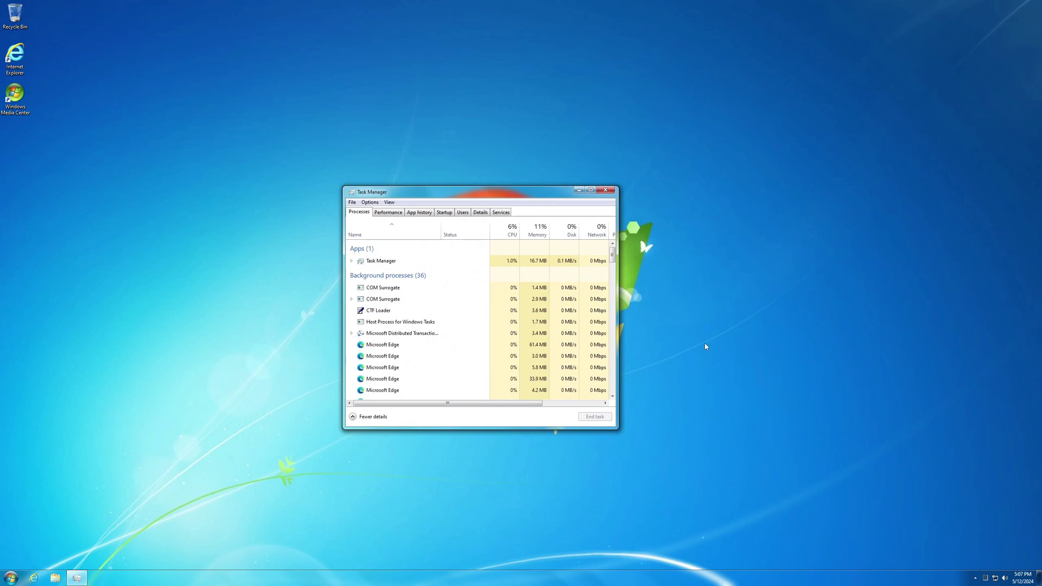
left_click(388, 212)
mouse_move(412, 195)
left_mouse_down()
mouse_move(475, 180)
mouse_move(423, 211)
left_mouse_up()
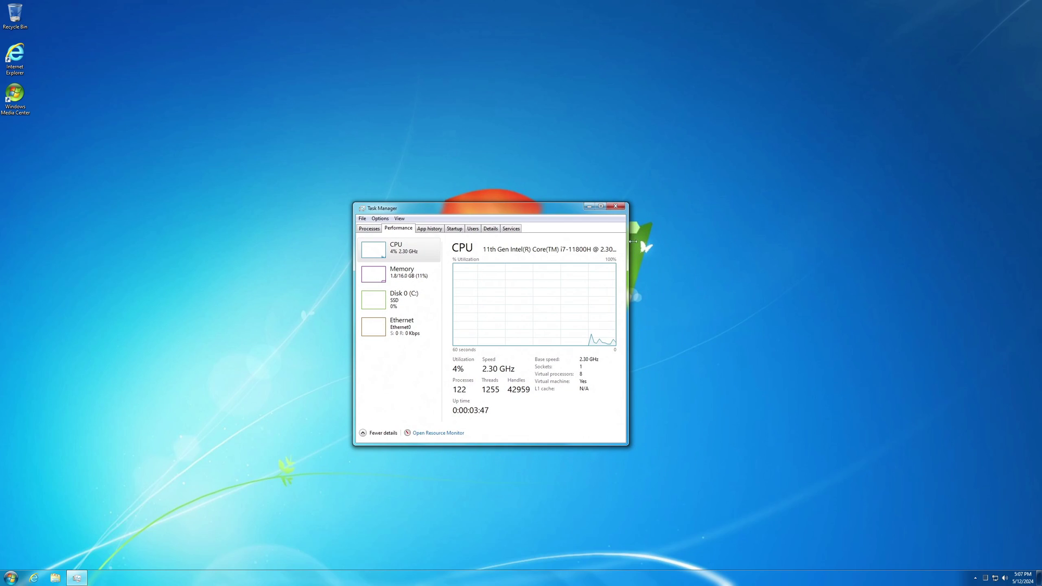
Change the CPU graph in Task Manager to show logical processors.
right_click(486, 305)
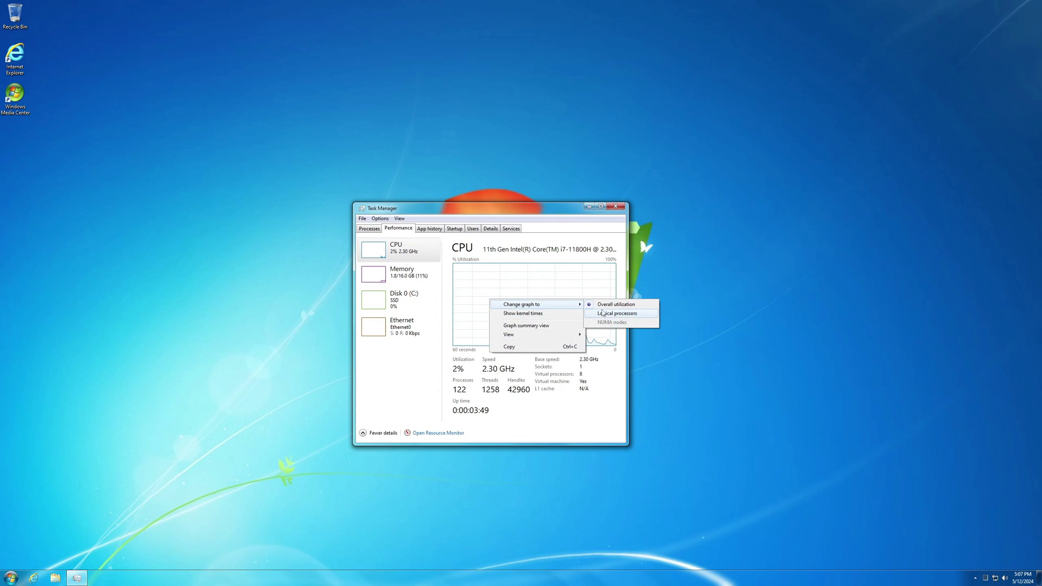
left_click(603, 313)
mouse_move(511, 214)
left_mouse_down()
mouse_move(573, 188)
mouse_move(510, 207)
left_mouse_up()
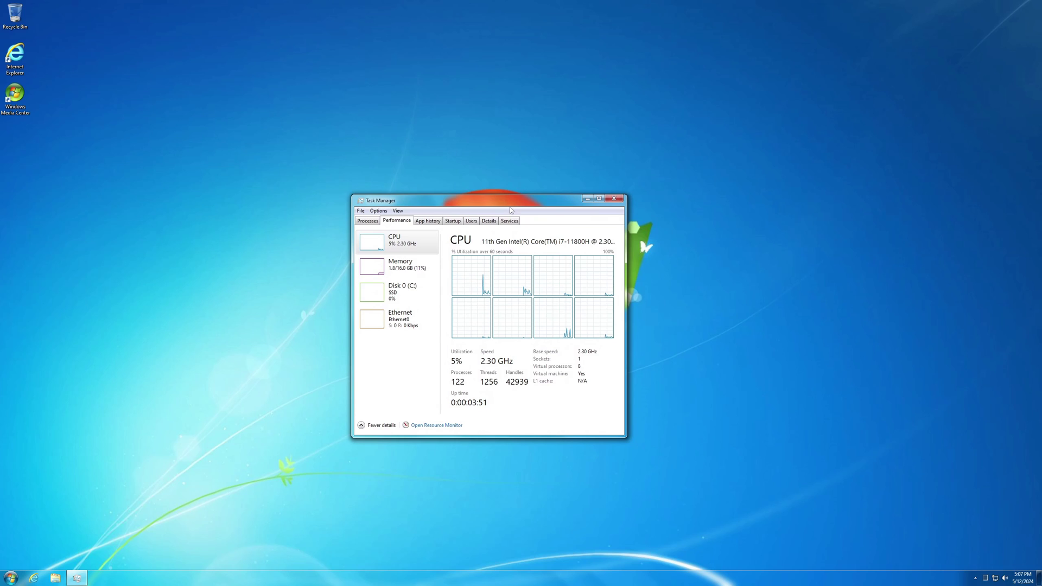
View the Memory, Ethernet and Disk 0 (C:) performance graphs and the process list, and close Task Manager.
left_click(401, 265)
left_click(407, 318)
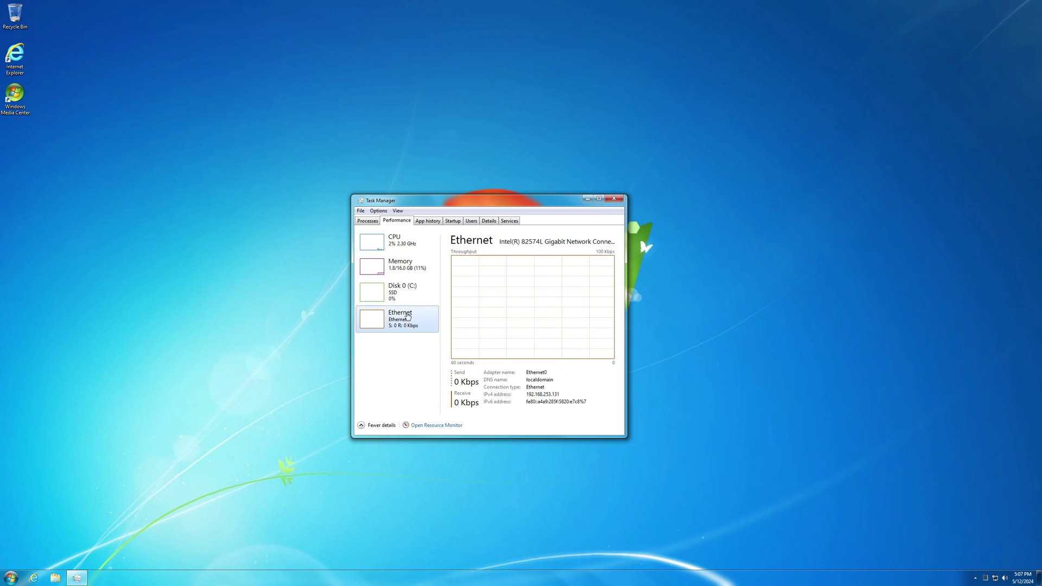
left_click(401, 290)
left_click(381, 233)
left_click(367, 221)
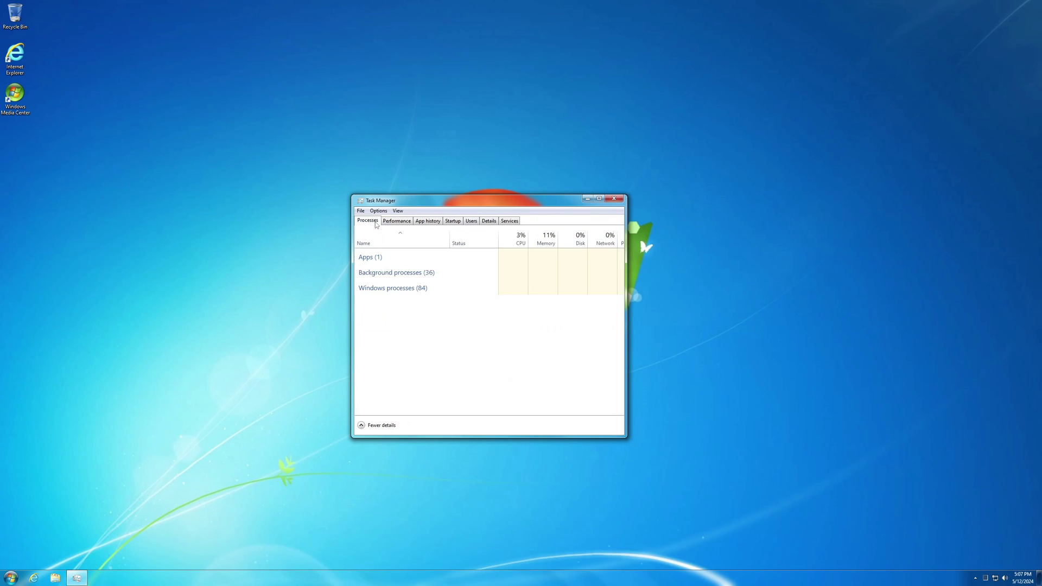
left_click(614, 199)
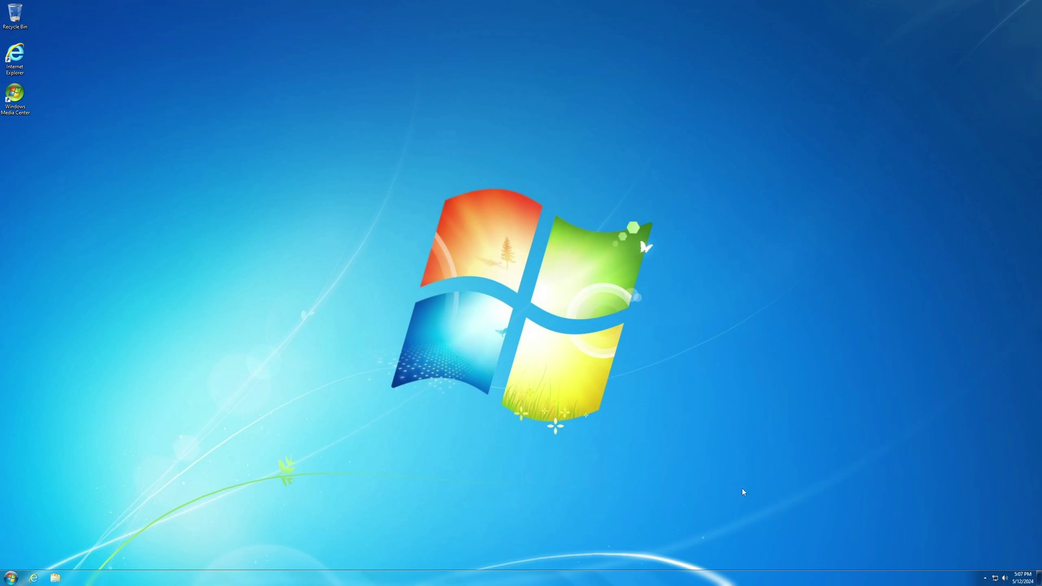
Reveal the hidden notification area icons and open the Colors page of the desktop personalization settings.
left_click(986, 578)
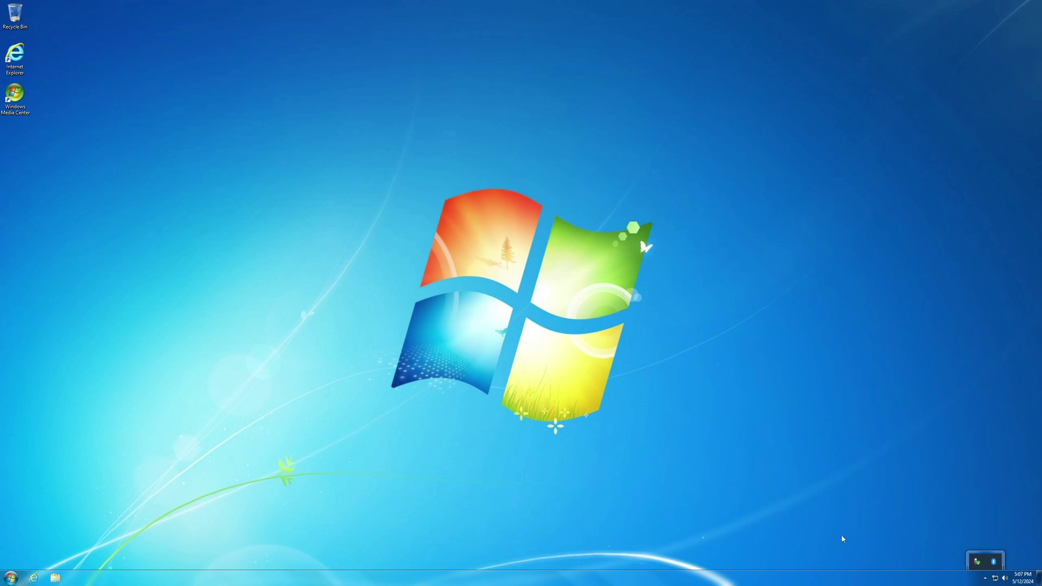
right_click(745, 449)
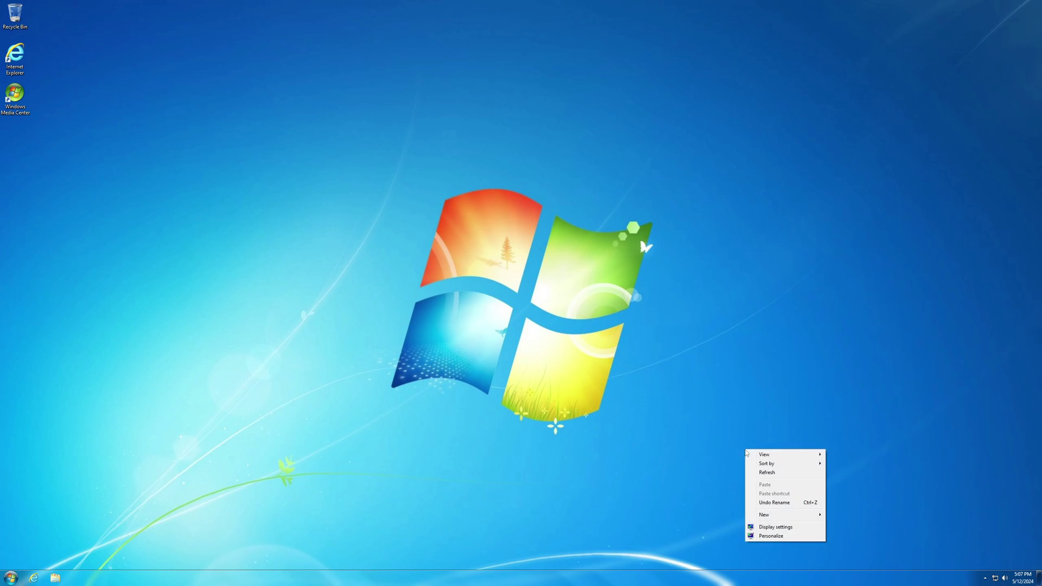
left_click(777, 538)
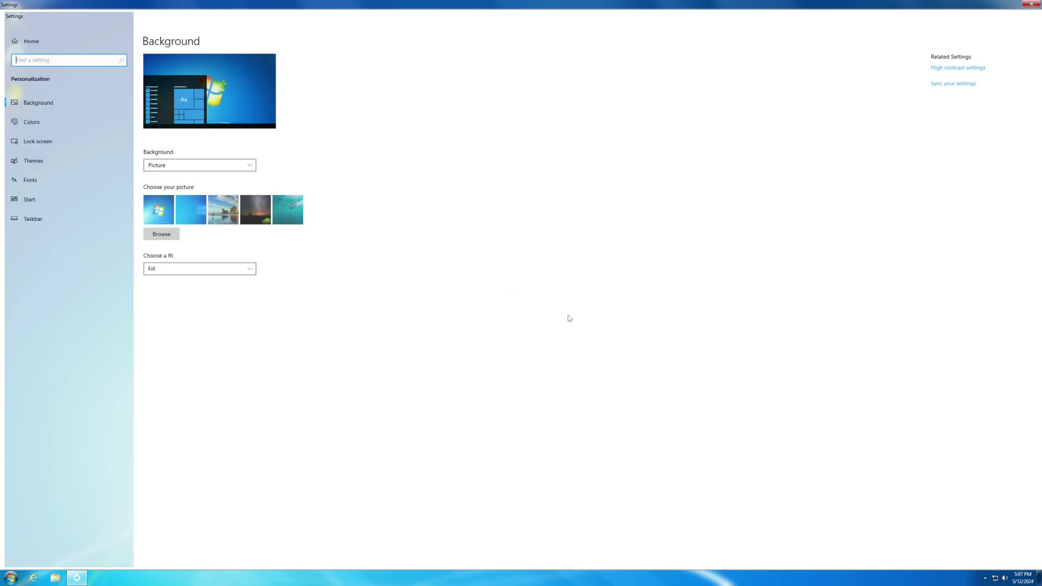
left_click(64, 128)
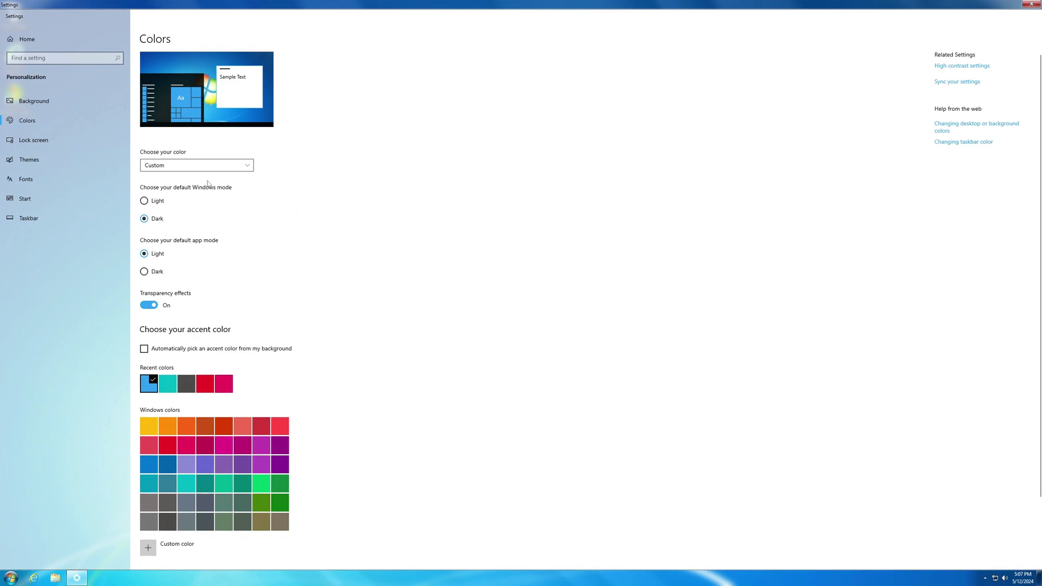
Try the Light default Windows mode, set it back to Dark, and close Settings.
left_click(154, 202)
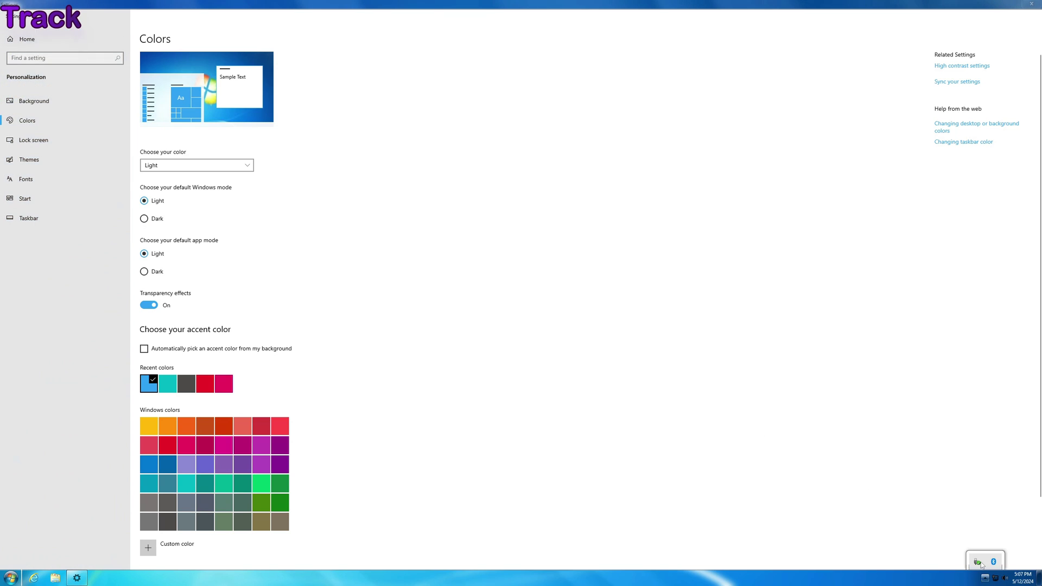
left_click(145, 220)
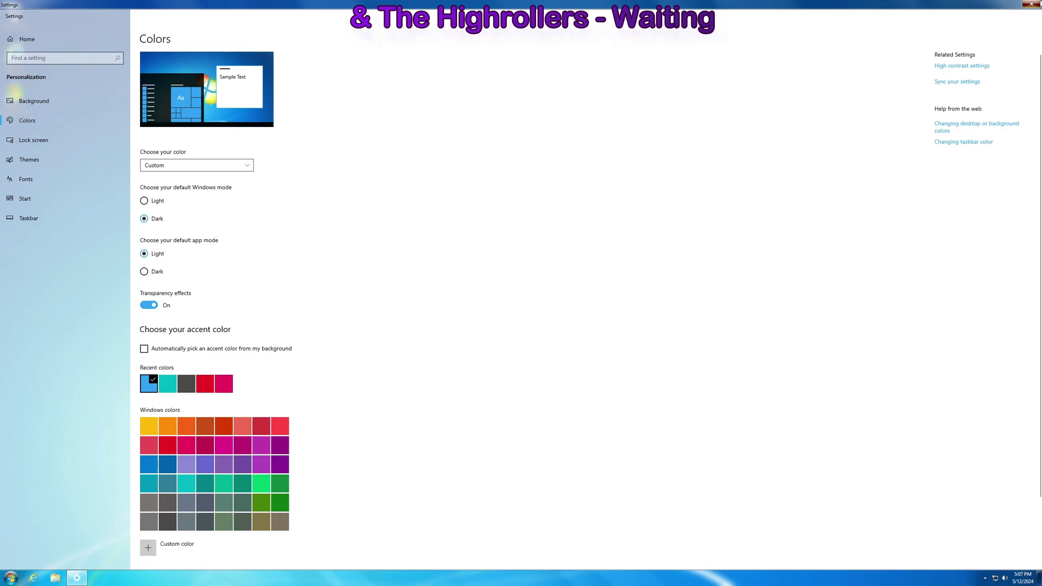
key("alt+F4")
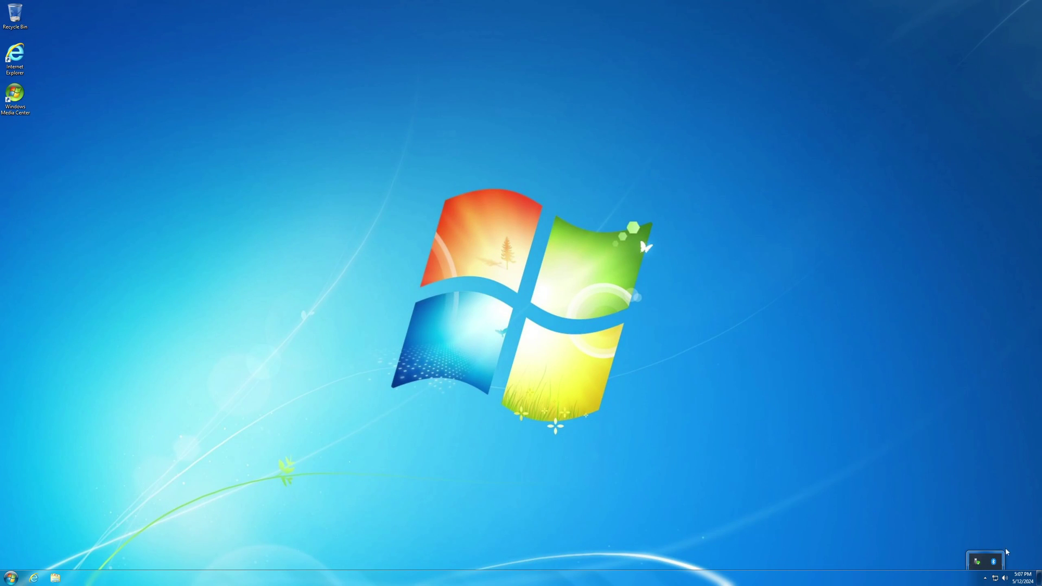
View the current network connection, open the Network and Sharing Center, and close it again.
left_click(996, 579)
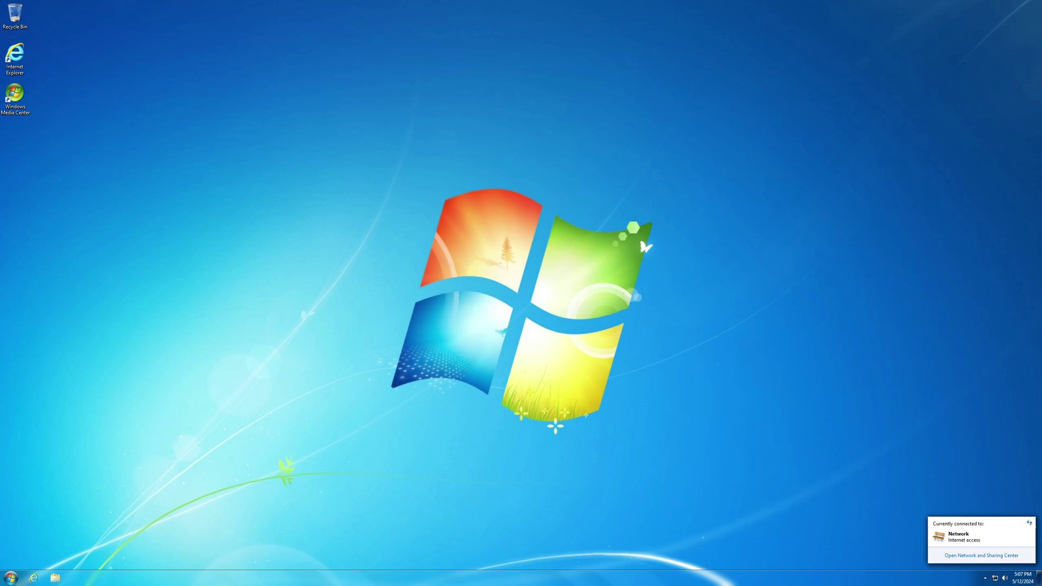
left_click(960, 558)
mouse_move(488, 168)
left_mouse_down()
mouse_move(402, 178)
mouse_move(477, 180)
left_mouse_up()
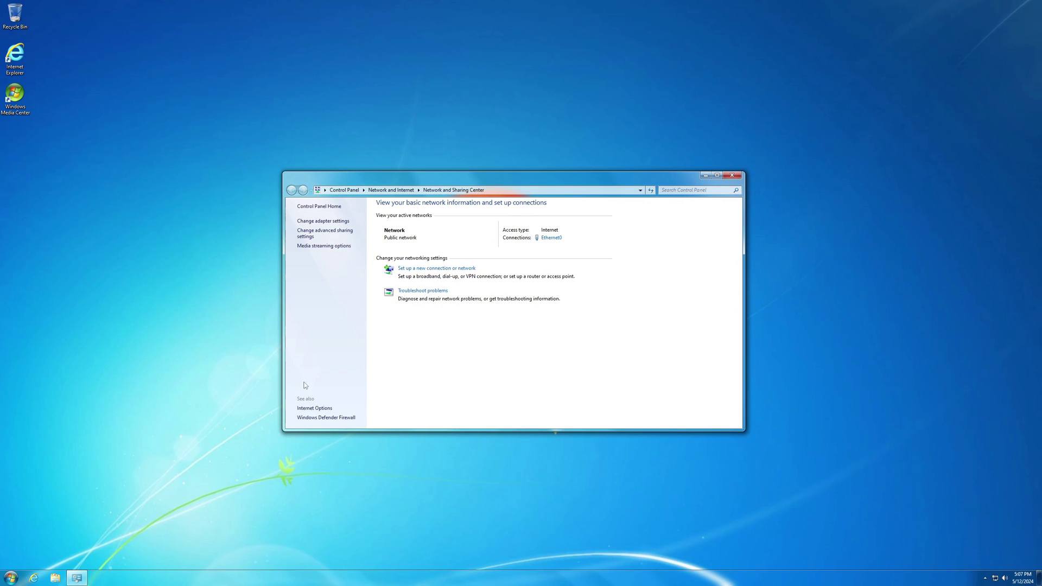
left_click(732, 175)
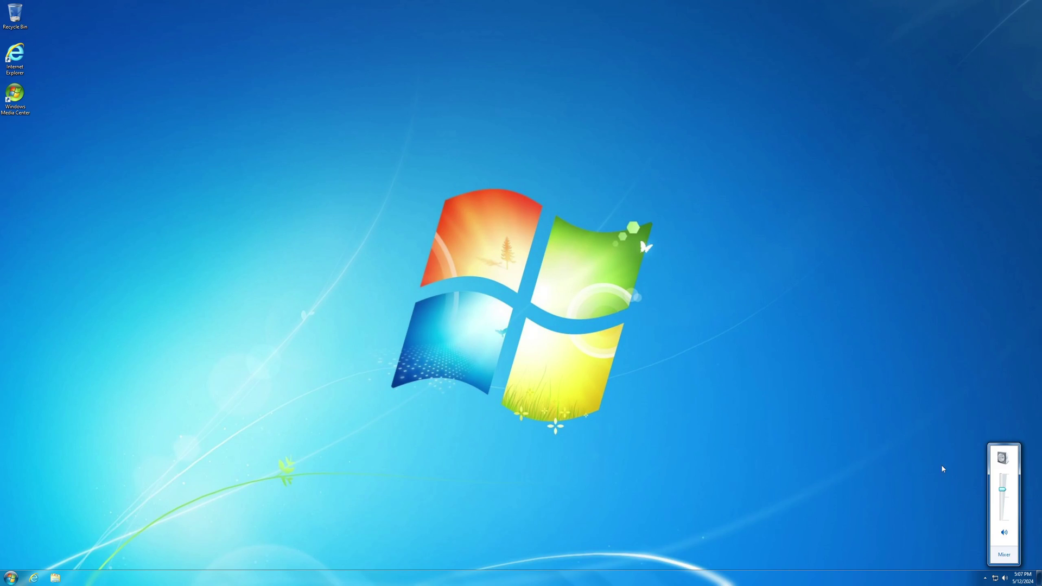
Try out the system volume slider and view the Speakers properties, closing the dialog again.
left_click_drag(1004, 513, 1001, 473)
left_click(1003, 457)
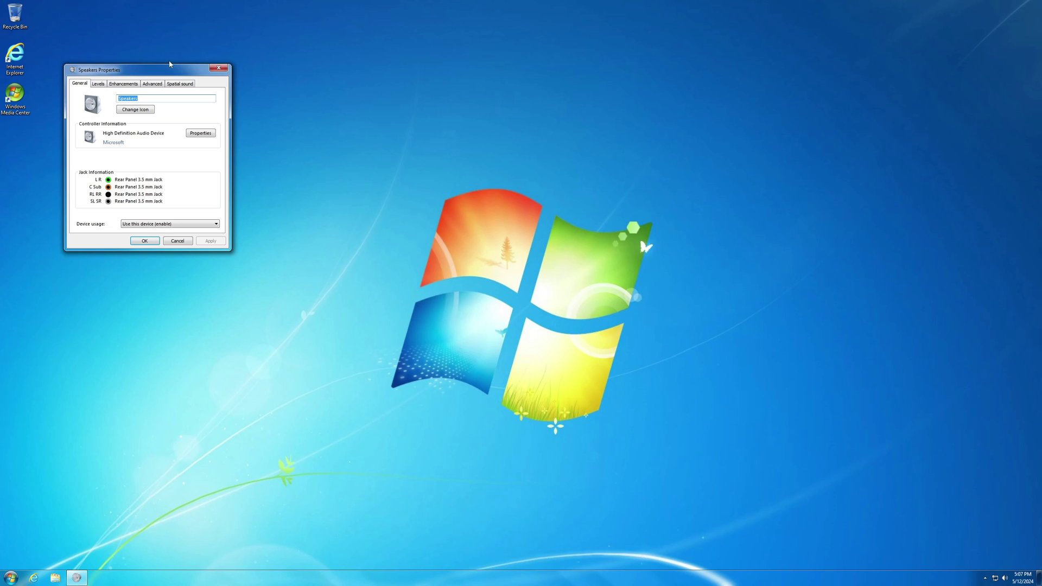
left_click_drag(169, 64, 512, 242)
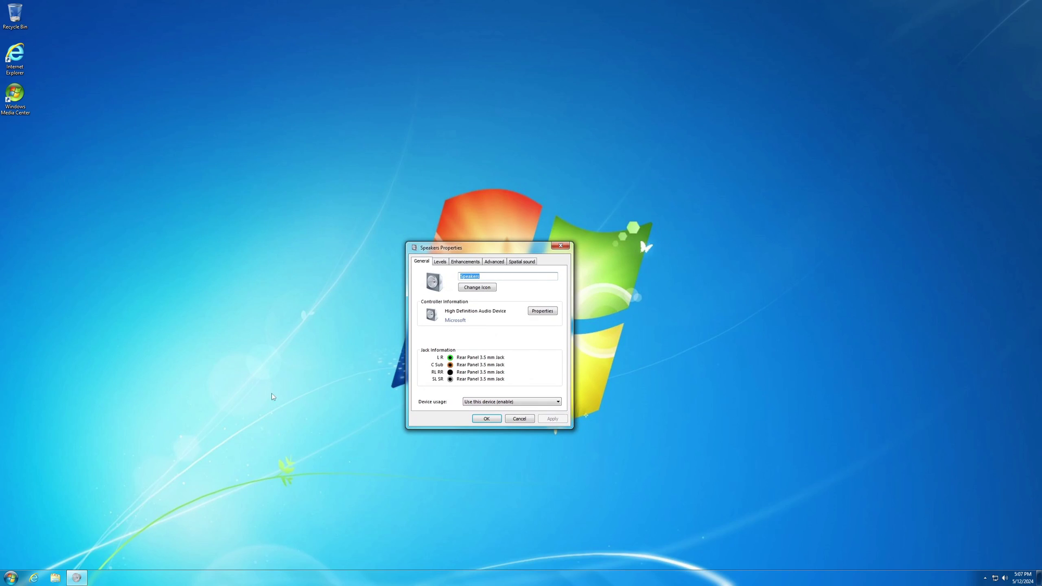
left_click(555, 248)
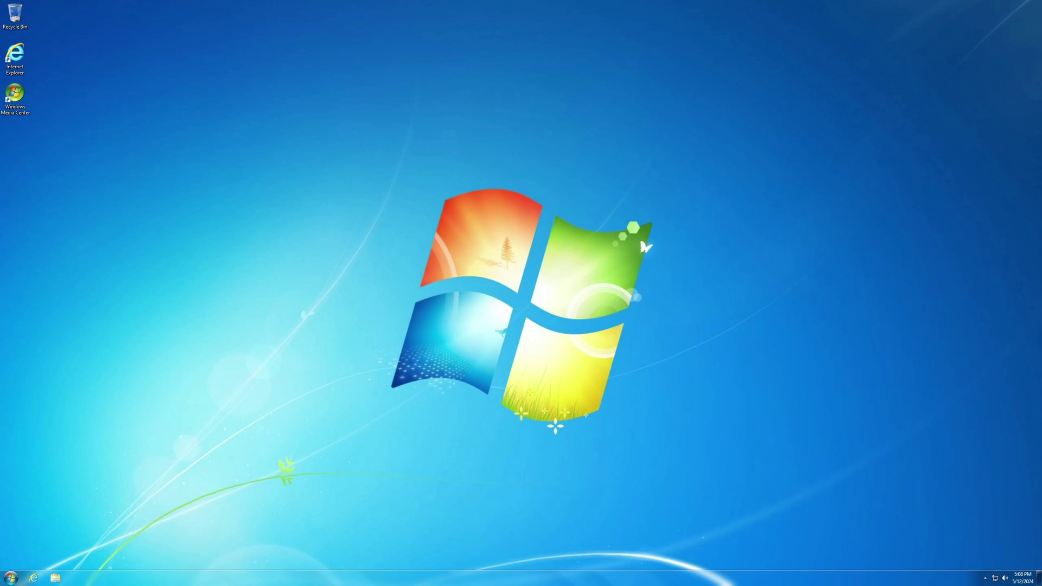
View the Date and Time dialog and its date and time settings, cancelling both without changes.
left_click(1022, 578)
left_click(977, 559)
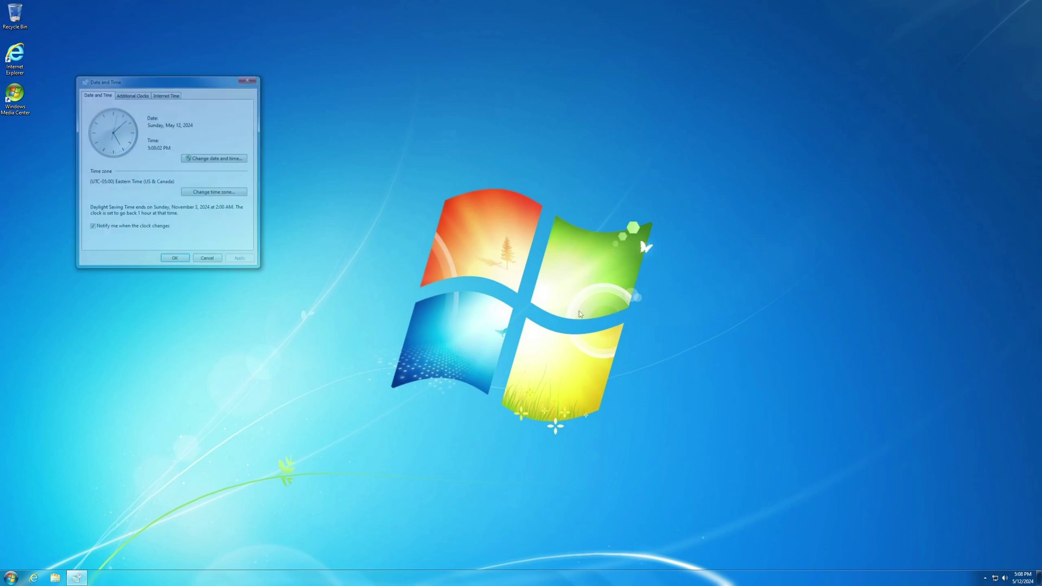
left_click_drag(151, 83, 531, 177)
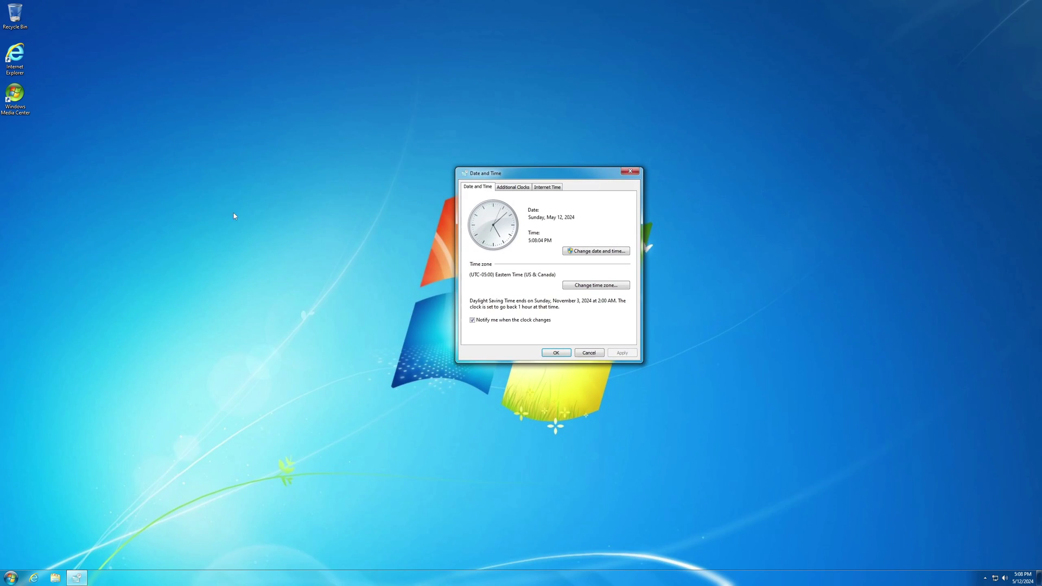
left_click(590, 252)
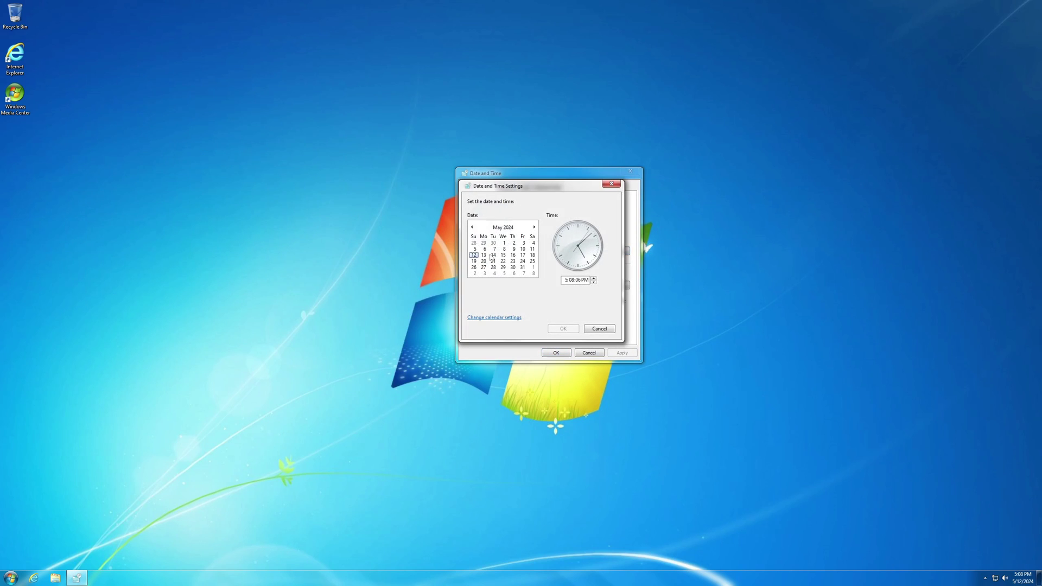
left_click(614, 186)
left_click(589, 352)
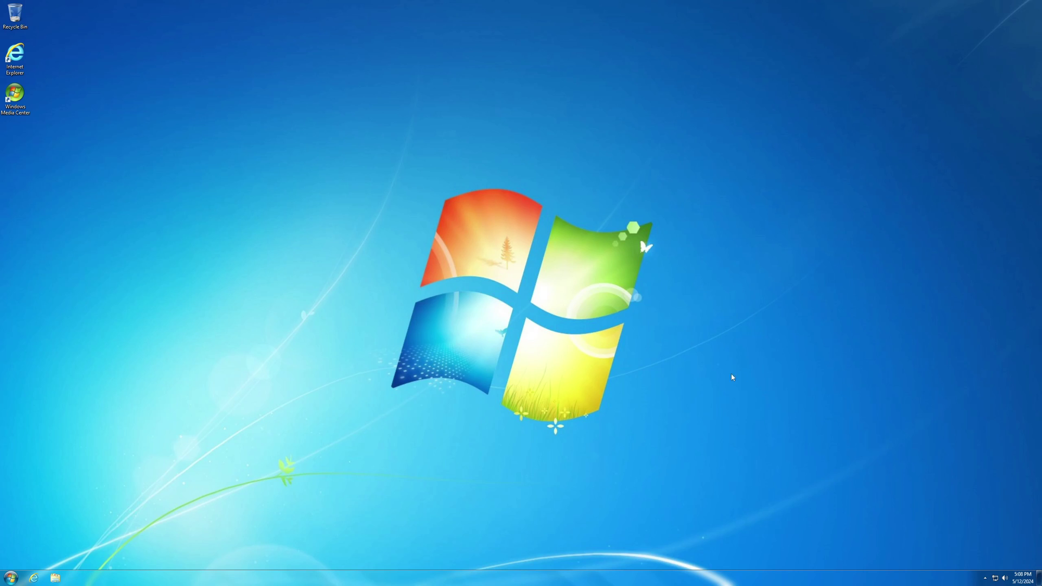
Refresh the desktop, open the Display settings, and restore the Settings window to a smaller size near the middle of the desktop.
right_click(619, 292)
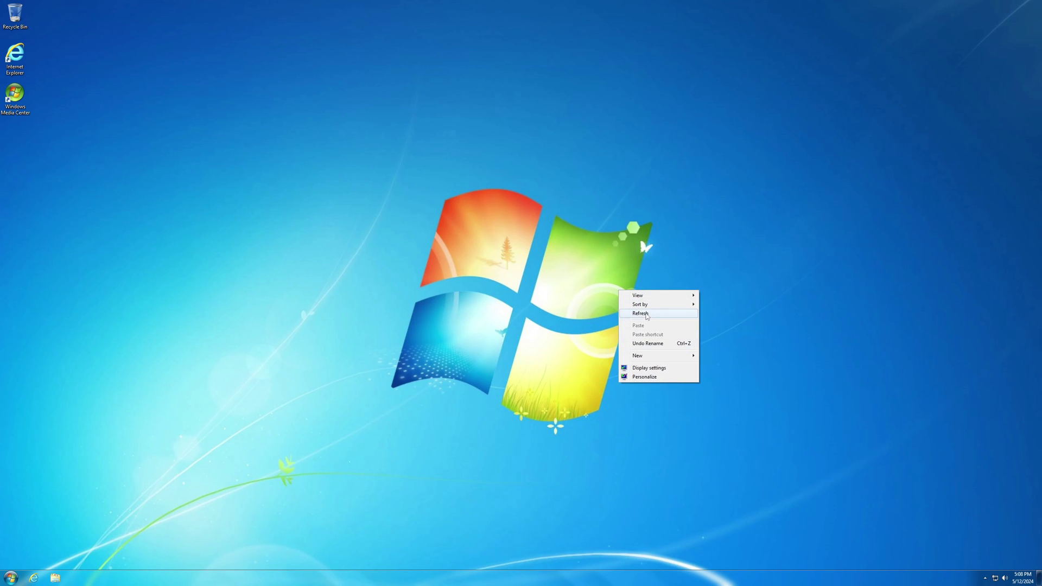
left_click(640, 313)
right_click(434, 336)
left_click(487, 416)
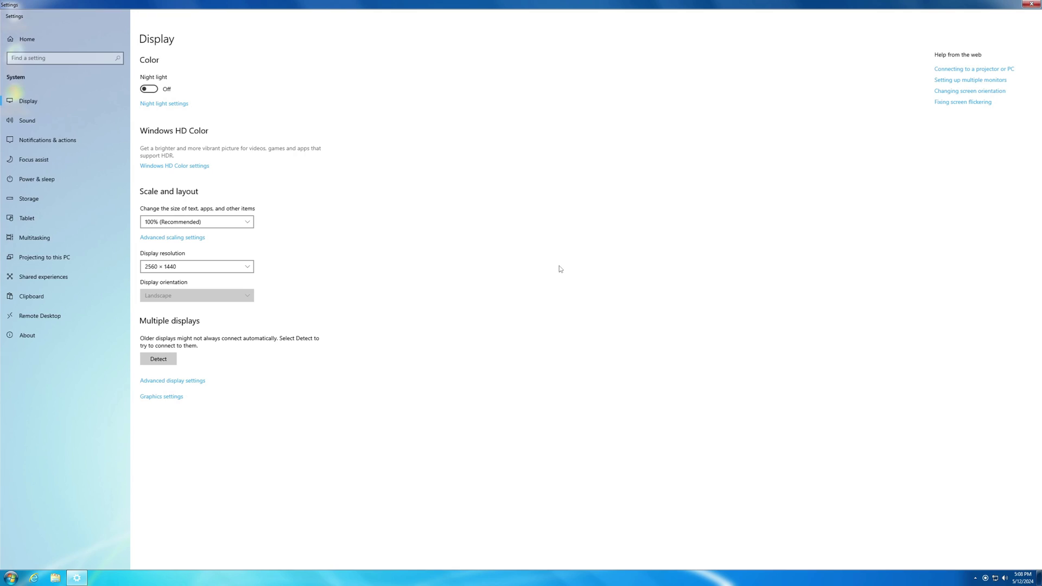
left_click_drag(559, 4, 601, 125)
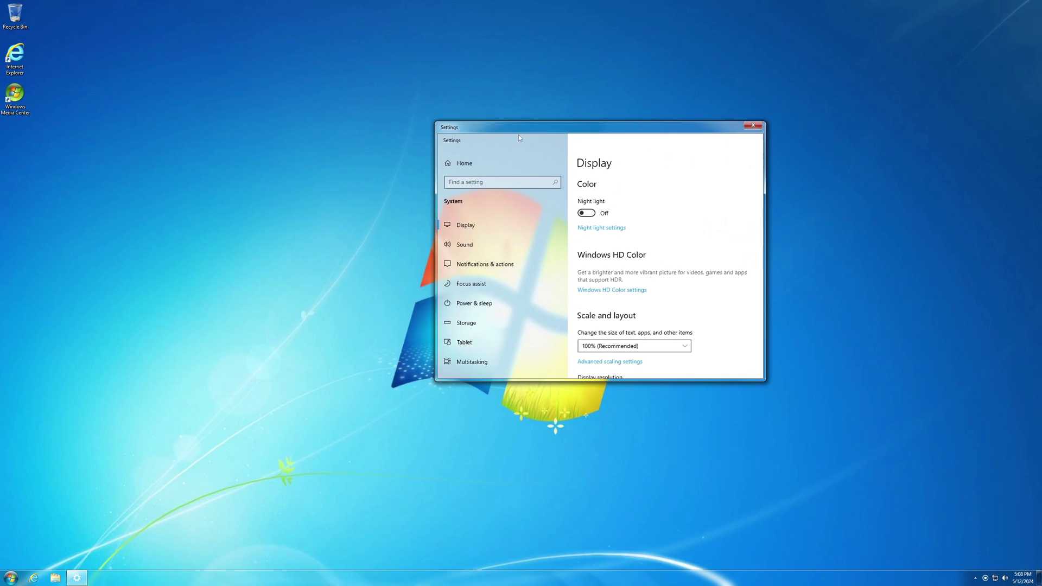
left_click_drag(529, 127, 462, 127)
View the Windows Update and Network & Internet status pages from the Settings home page, and close Settings maximized.
left_click(417, 164)
scroll(624, 281, "down", 5)
left_click(434, 341)
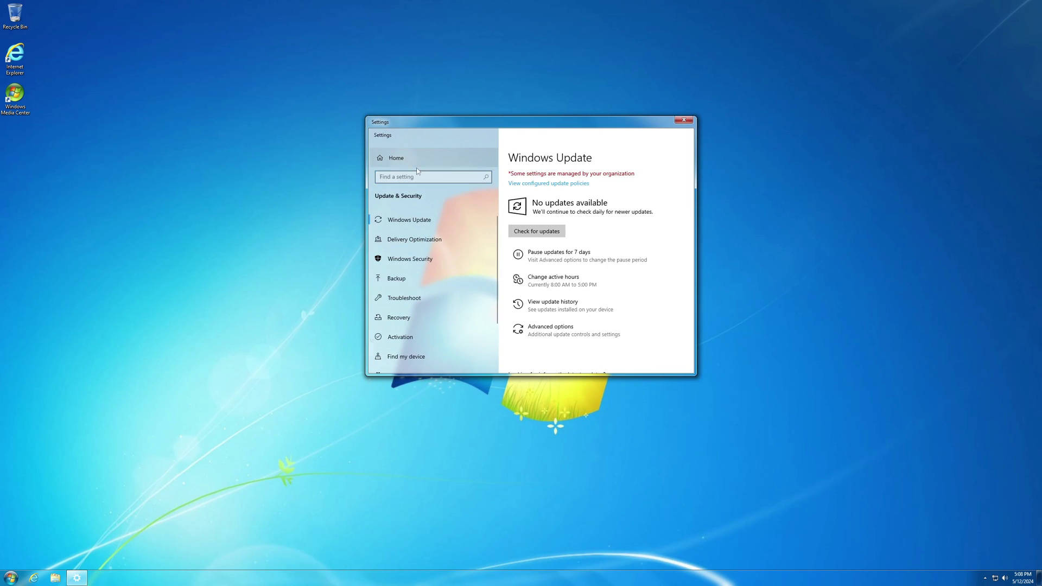
left_click(395, 158)
scroll(576, 303, "down", 3)
left_click(581, 200)
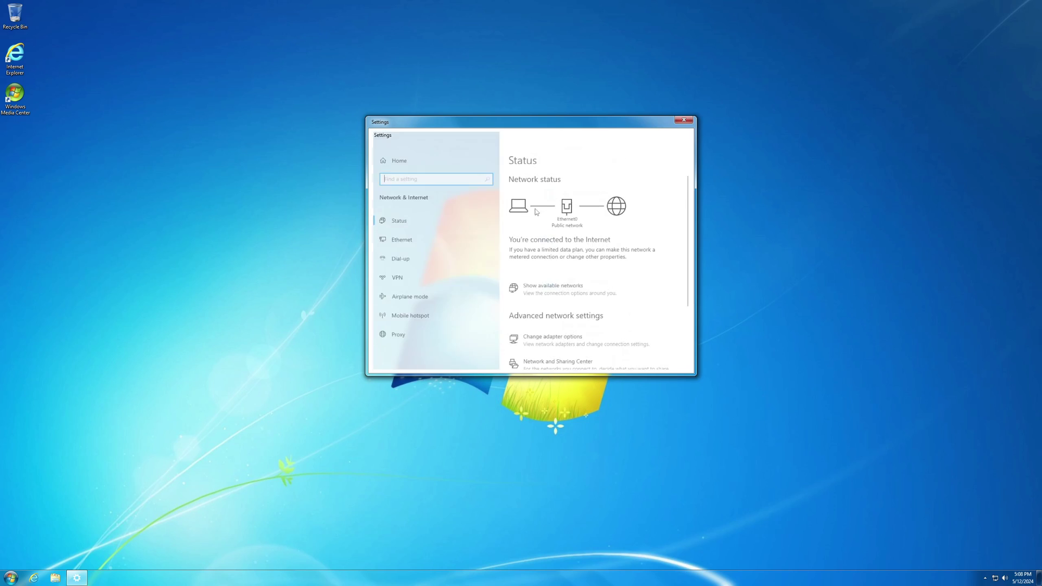
left_click(395, 158)
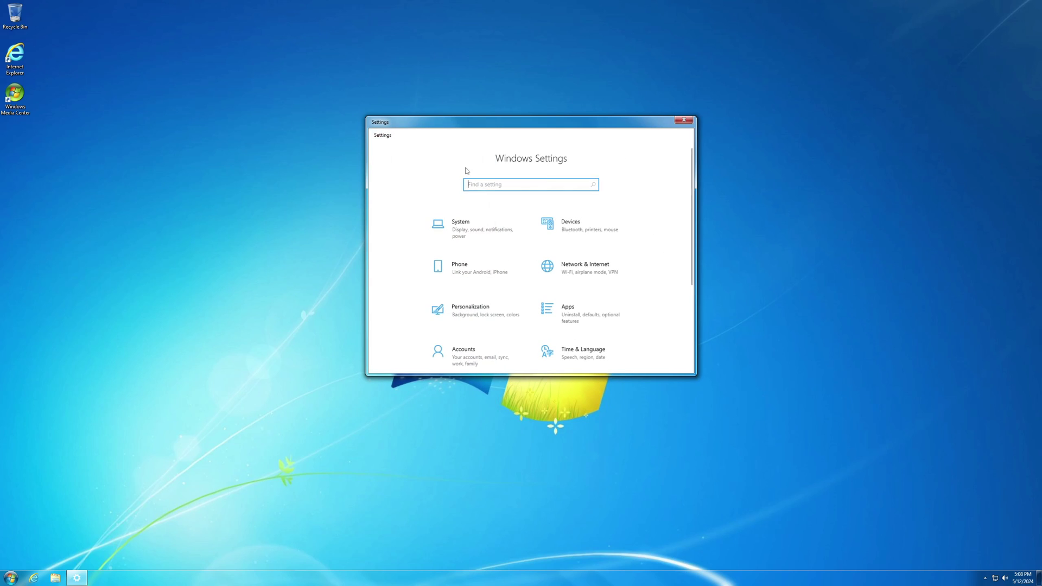
double_click(620, 123)
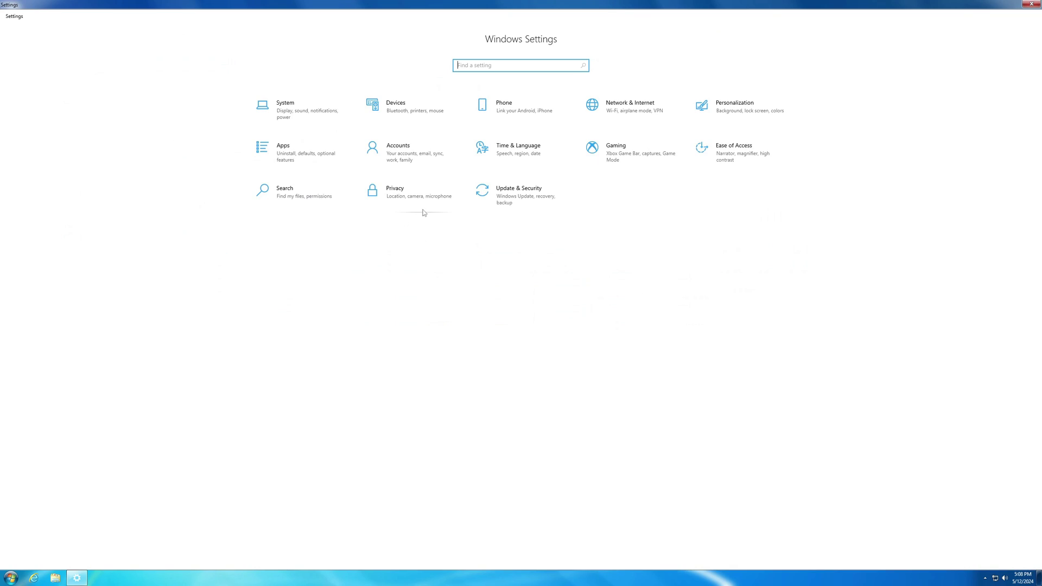
left_click(1031, 4)
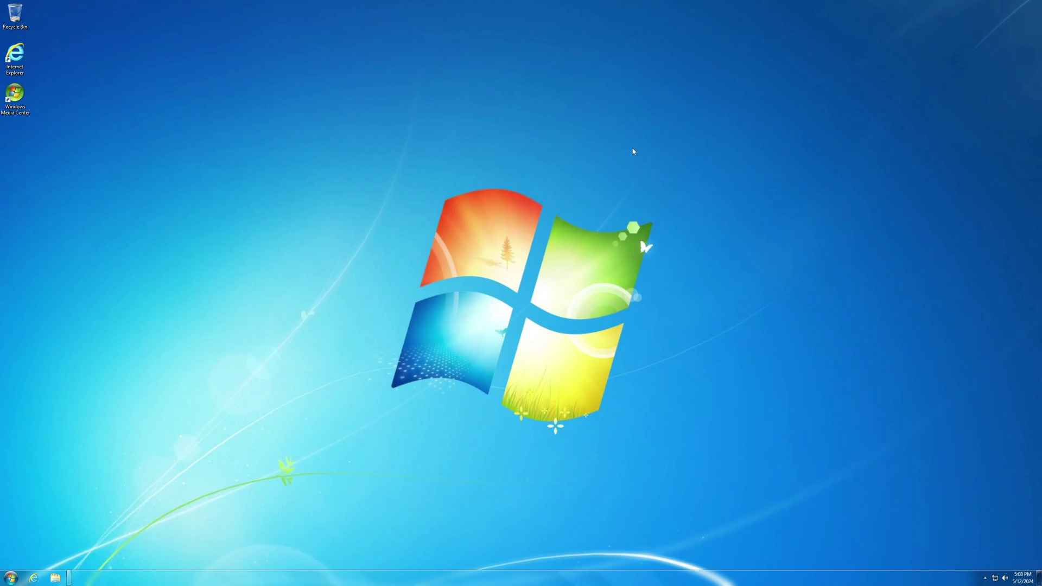
View System and Security in Control Panel, including the About page and Remote system properties, and close all the windows.
left_click(2, 575)
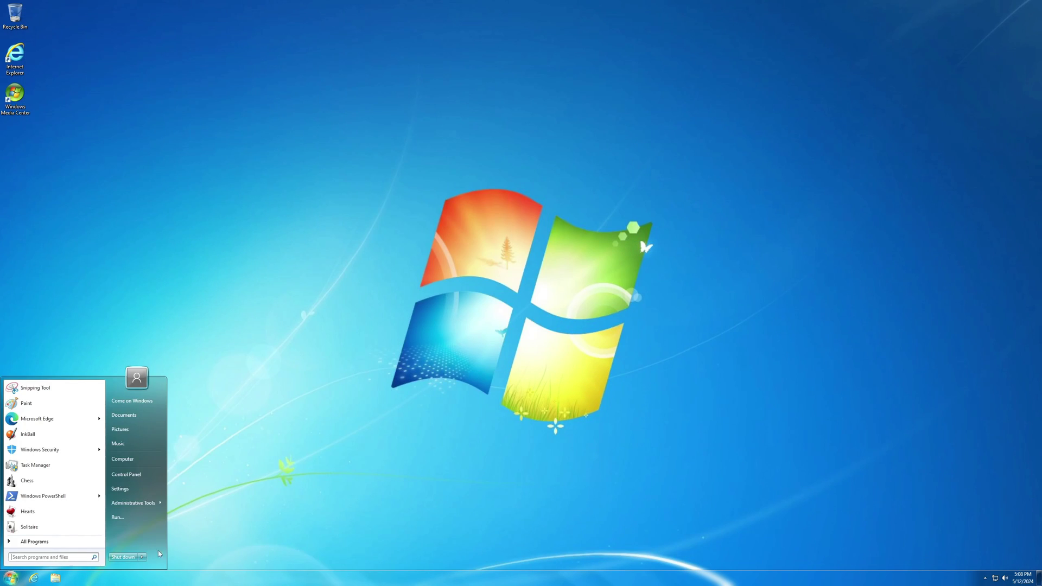
left_click(125, 474)
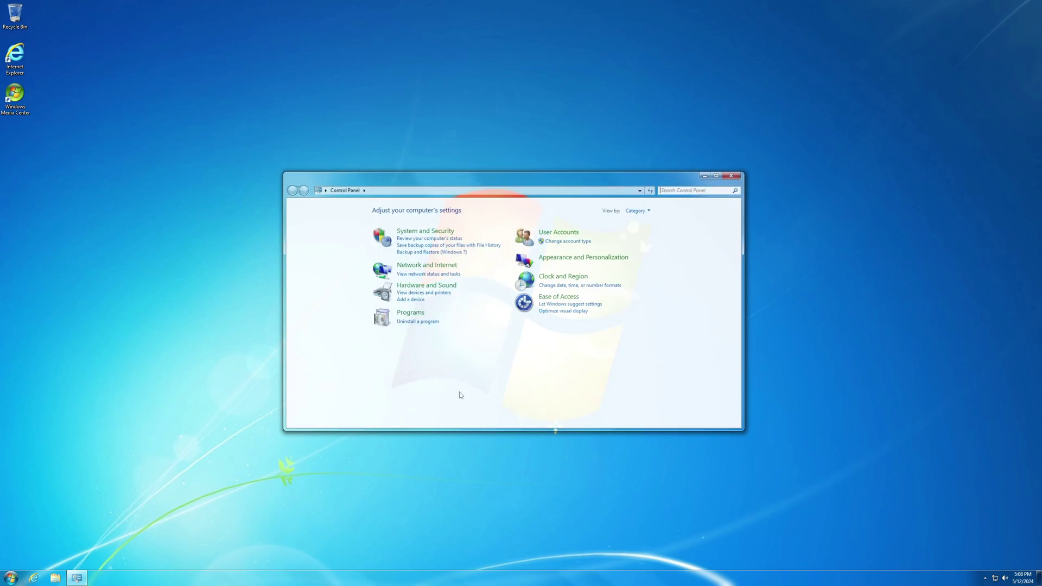
left_click(428, 239)
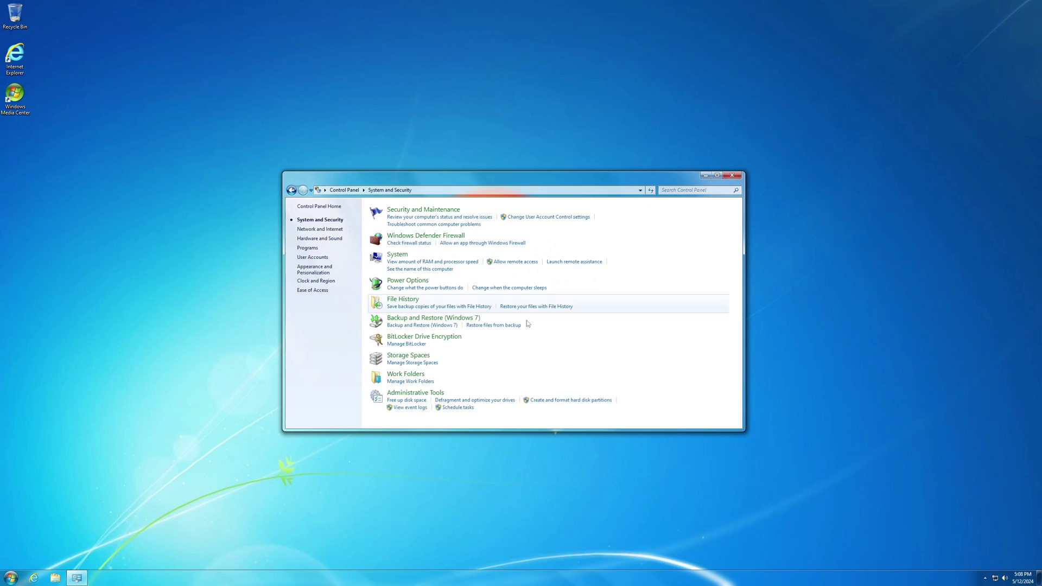
left_click(406, 257)
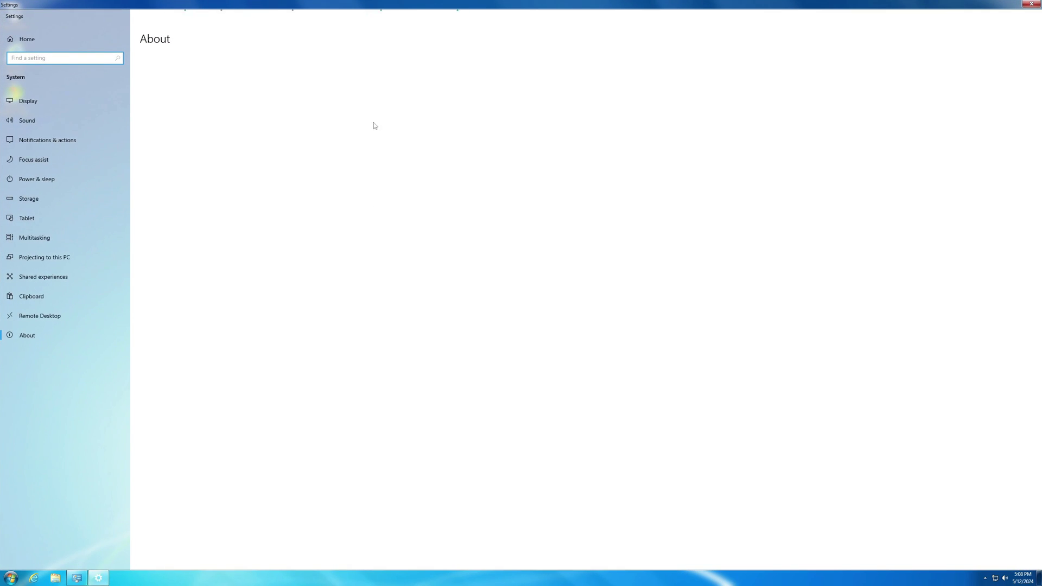
key("alt+F4")
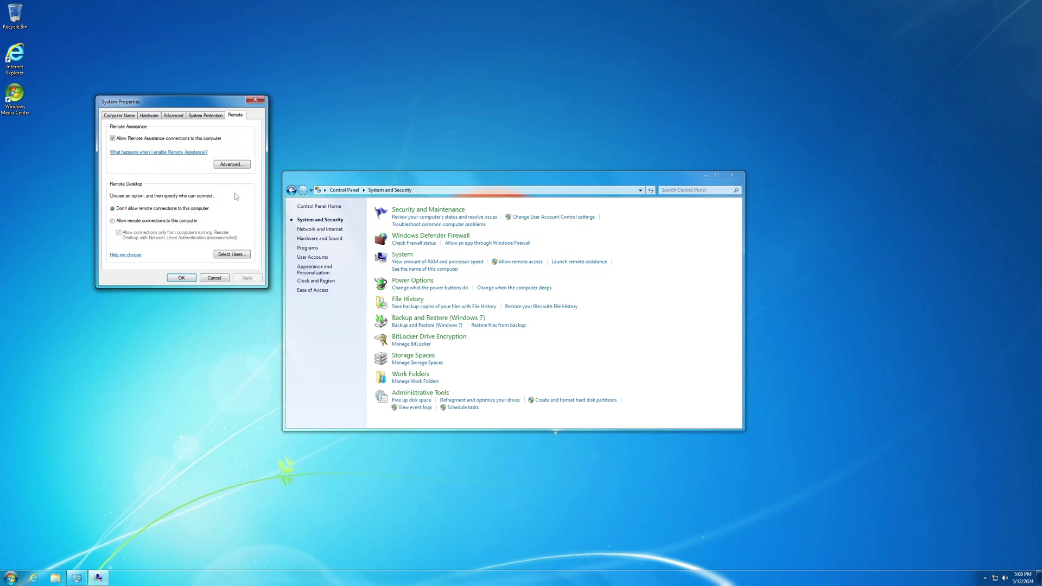
left_click(256, 101)
left_click(292, 191)
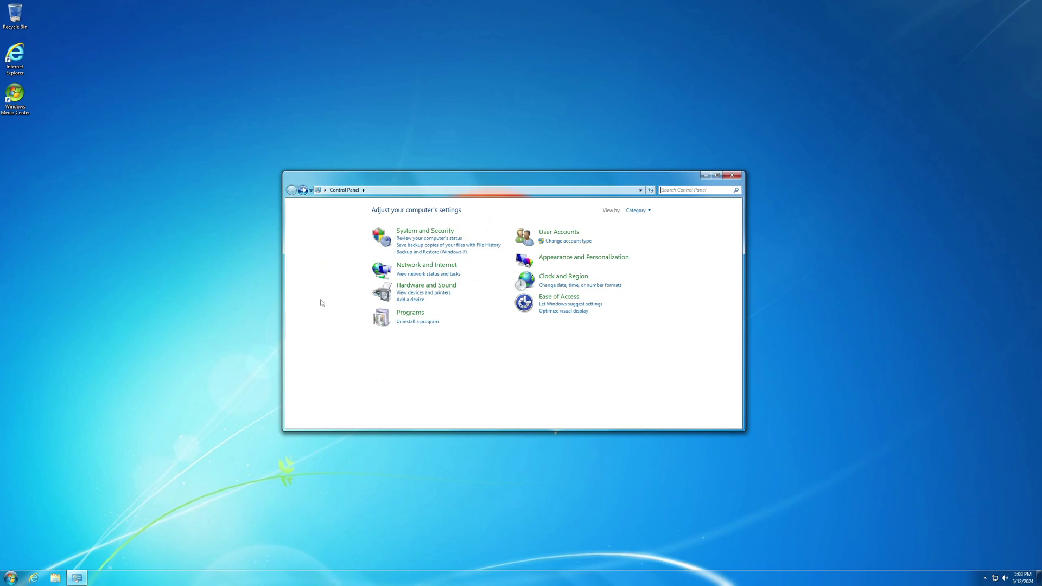
left_click(734, 175)
Open Services from the Administrative Tools, move its window across the desktop, and close it.
key("super")
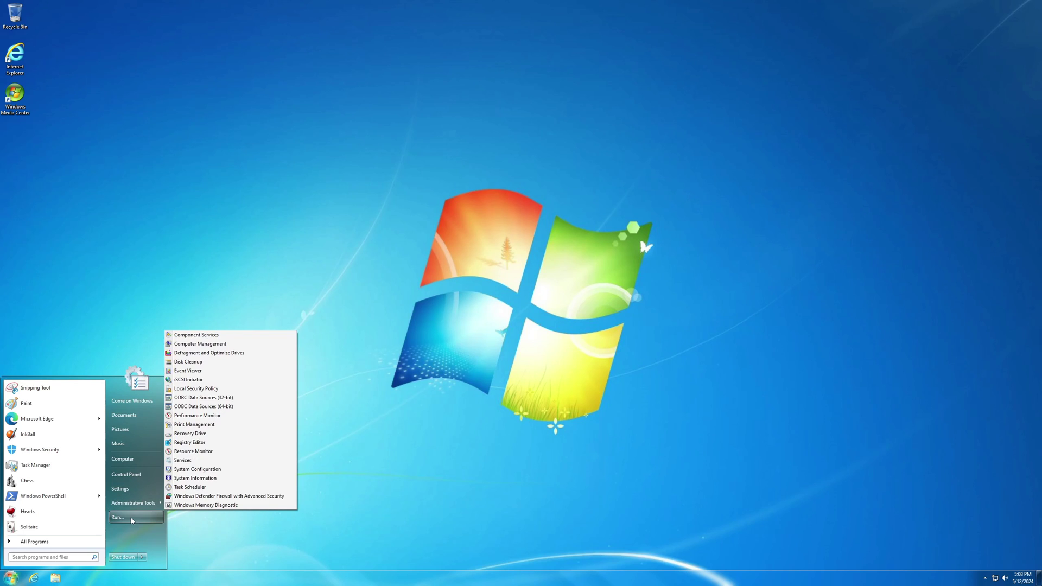
mouse_move(136, 503)
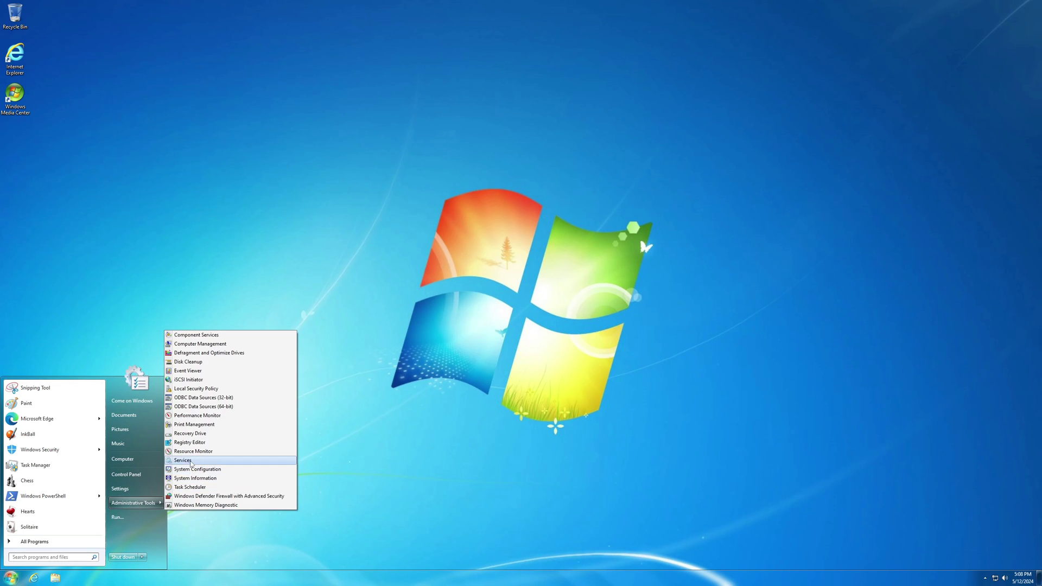
left_click(183, 461)
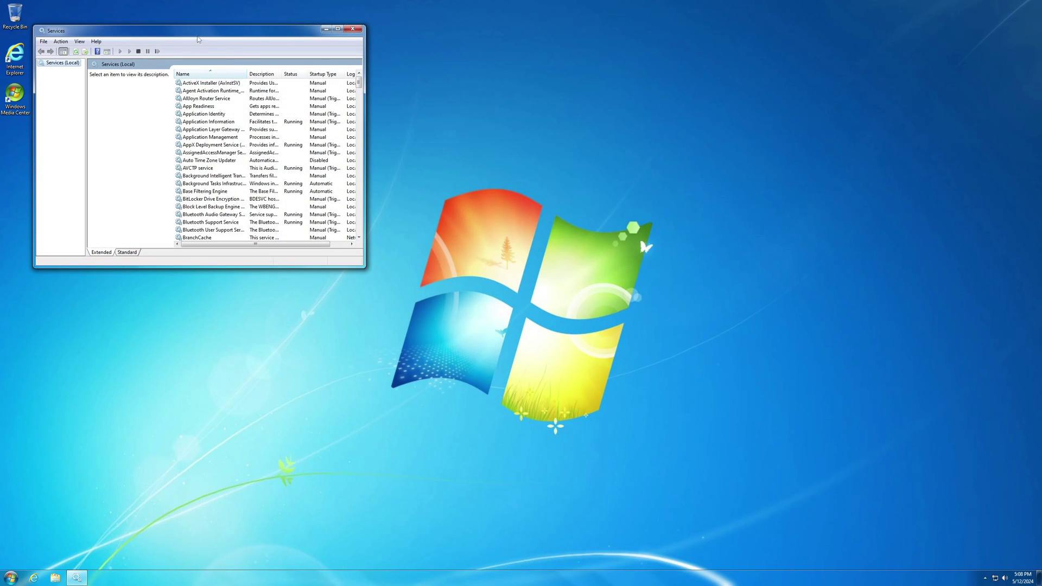
left_click_drag(279, 37, 633, 146)
left_click(705, 139)
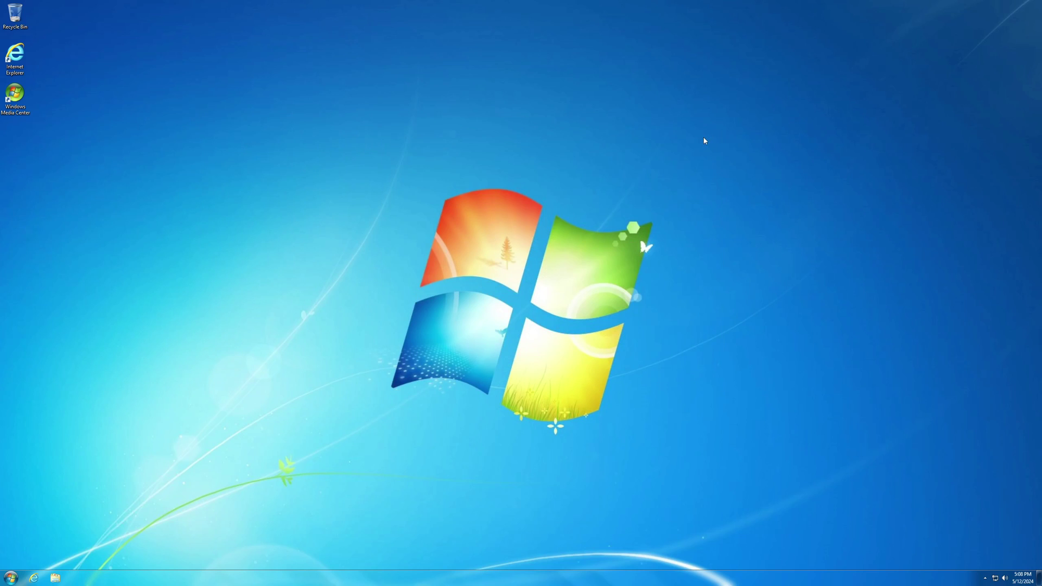
Run regedit with administrator approval, view the About Registry Editor dialog, and close the Registry Editor.
key("super")
type("regedit")
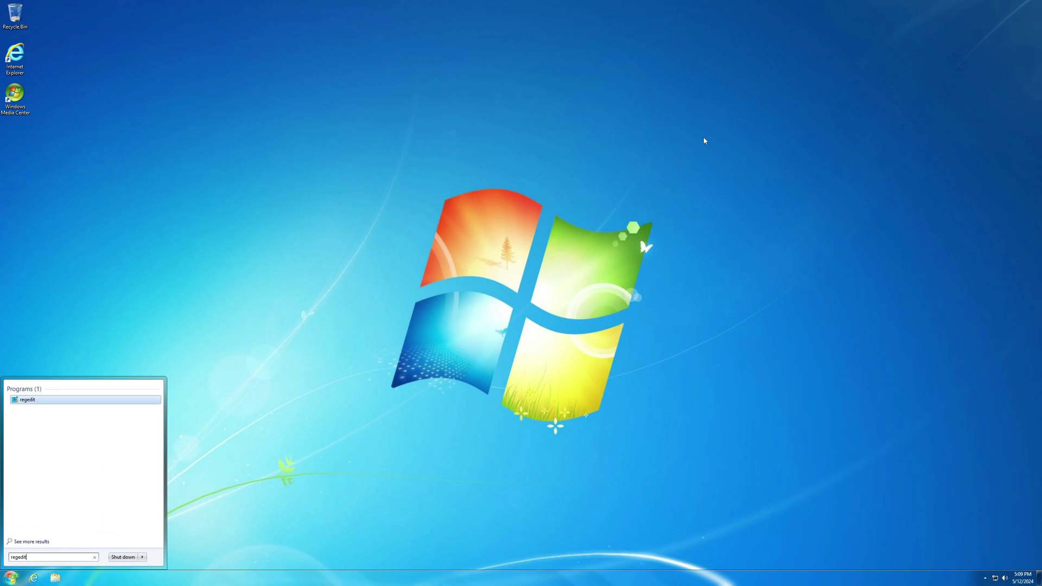
left_click(34, 400)
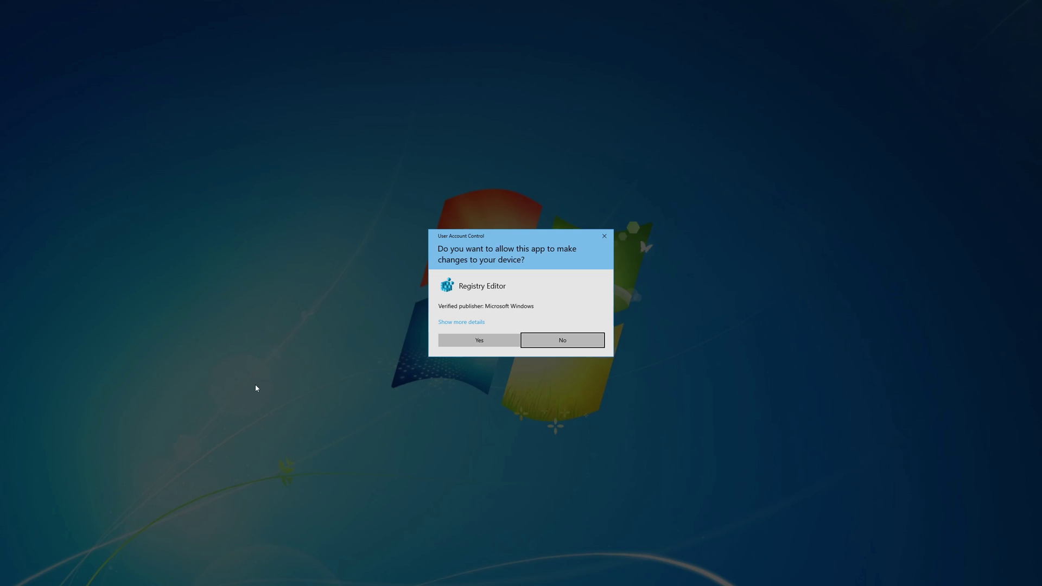
left_click(485, 344)
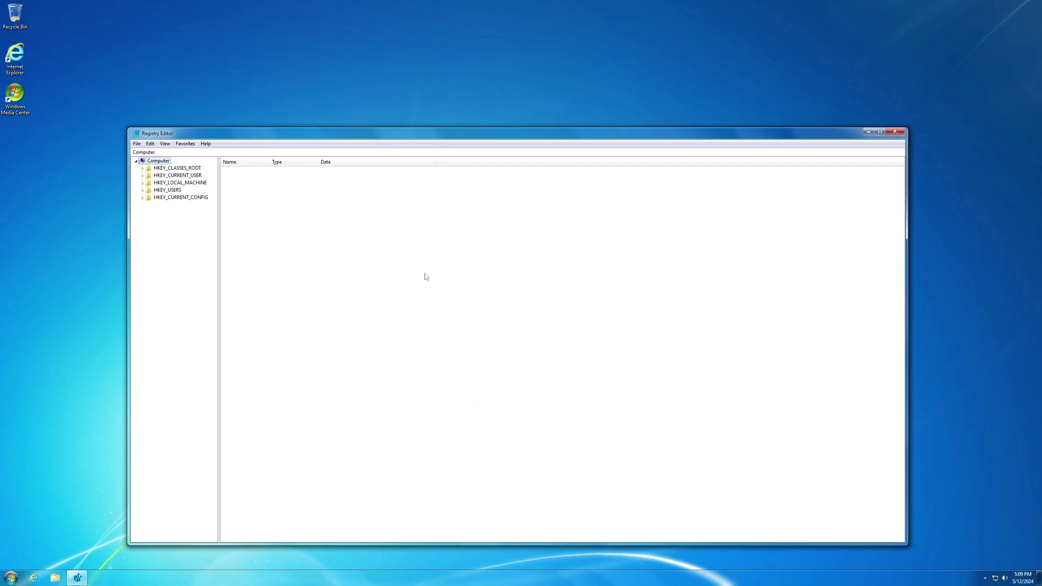
left_click_drag(283, 136, 293, 117)
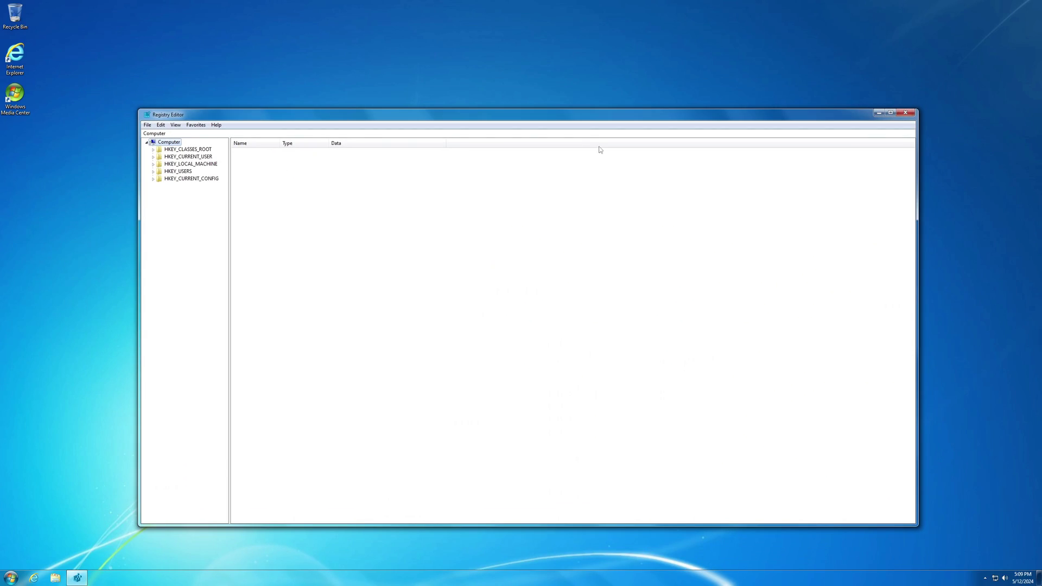
left_click(217, 125)
left_click(228, 133)
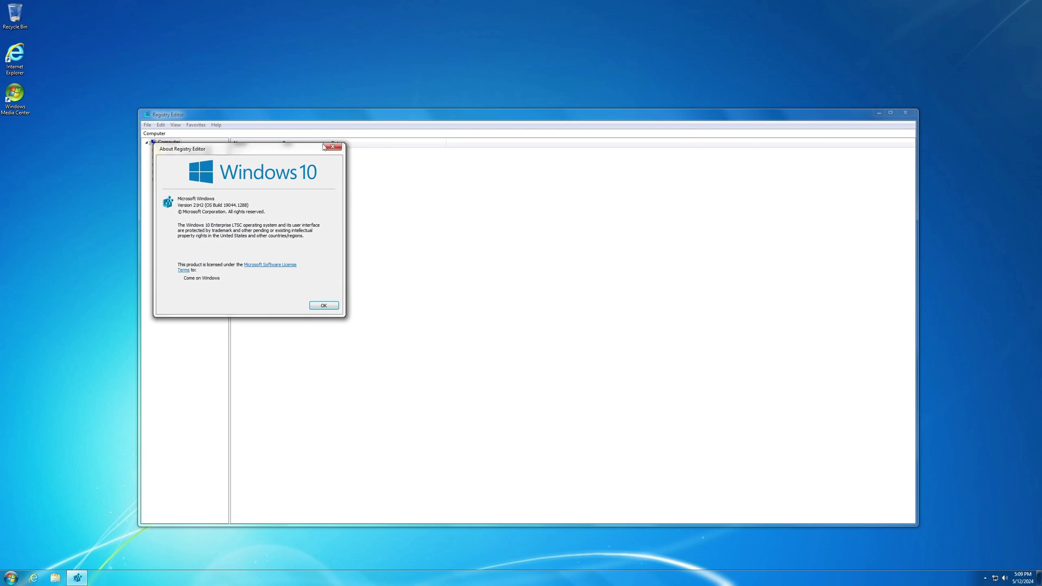
left_click(324, 147)
left_click(905, 114)
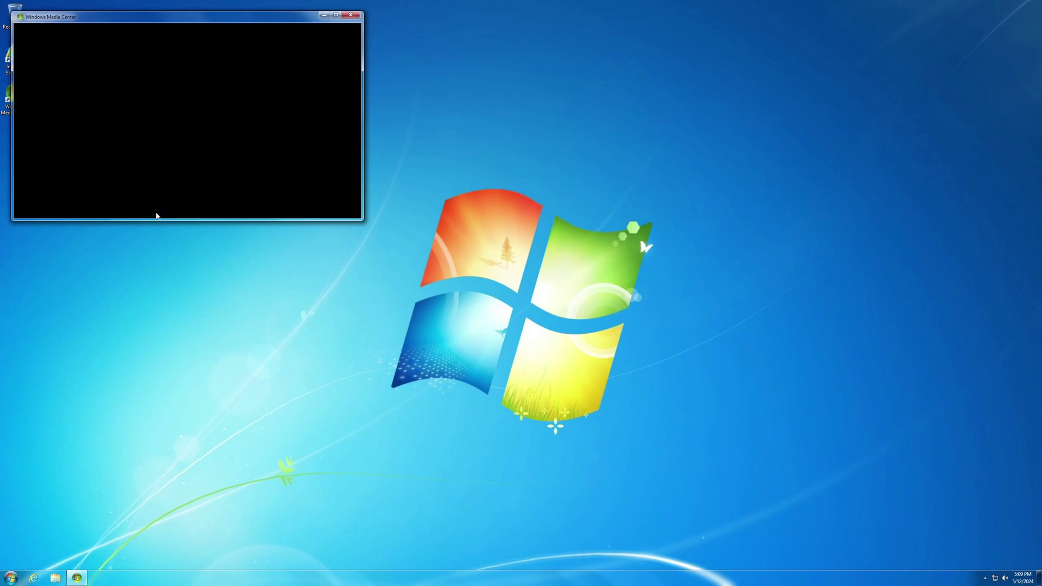
Move the Windows Media Center window to mid-desktop, dismiss its display resolution notice, and set it up with the Express option.
left_click_drag(154, 23, 436, 175)
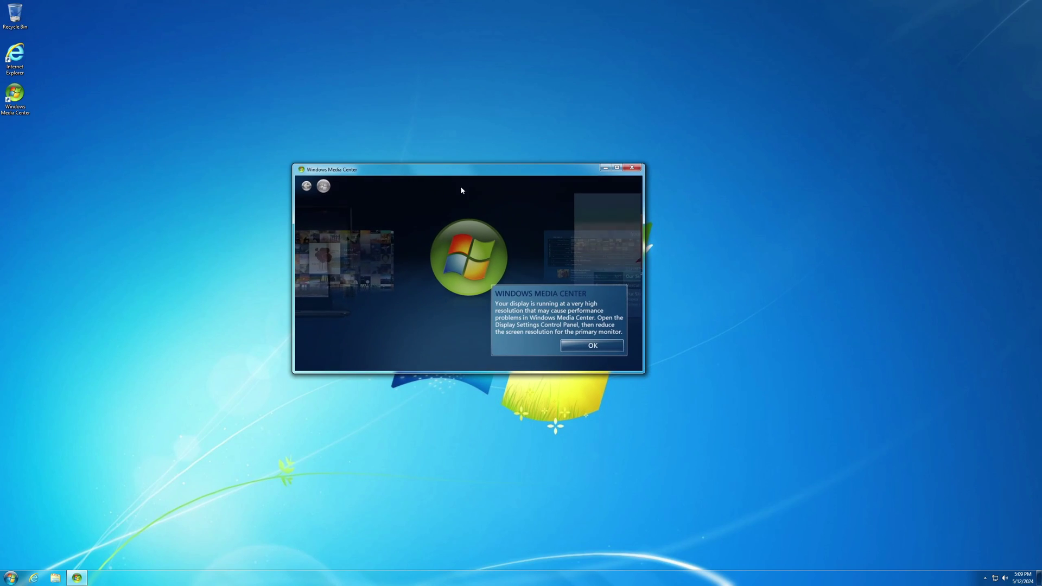
left_click(593, 347)
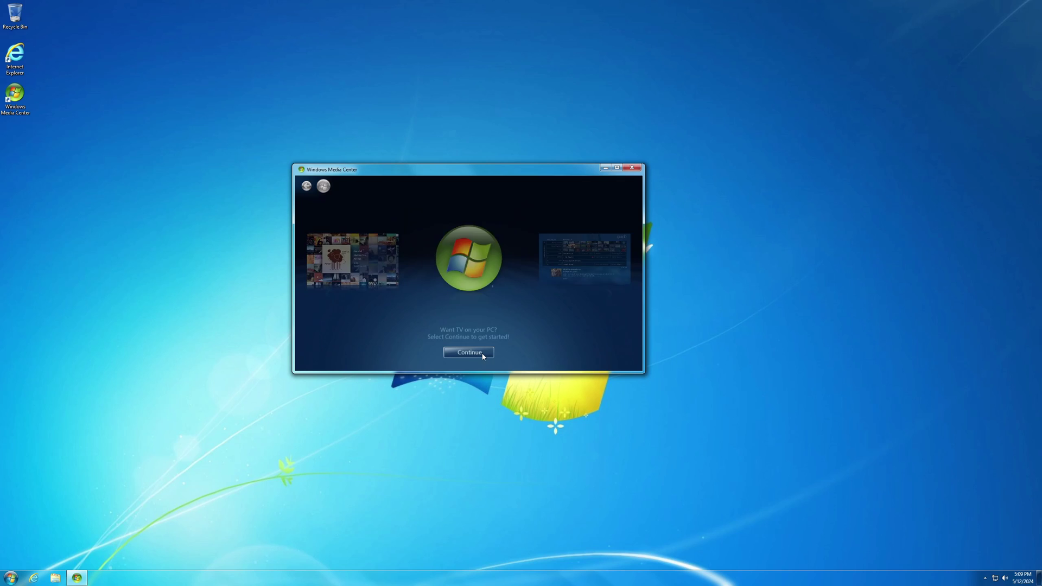
left_click(481, 352)
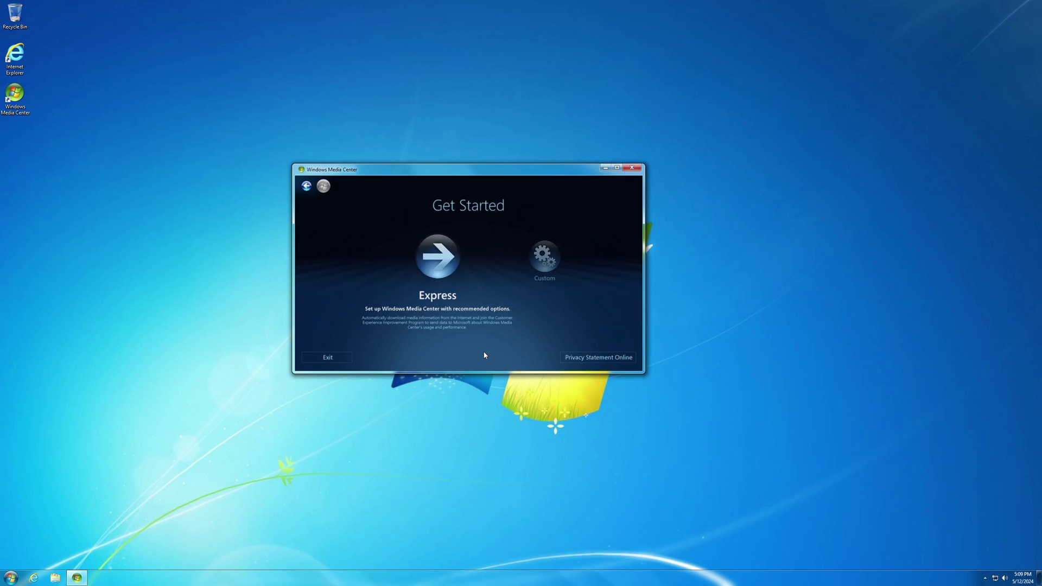
left_click(447, 303)
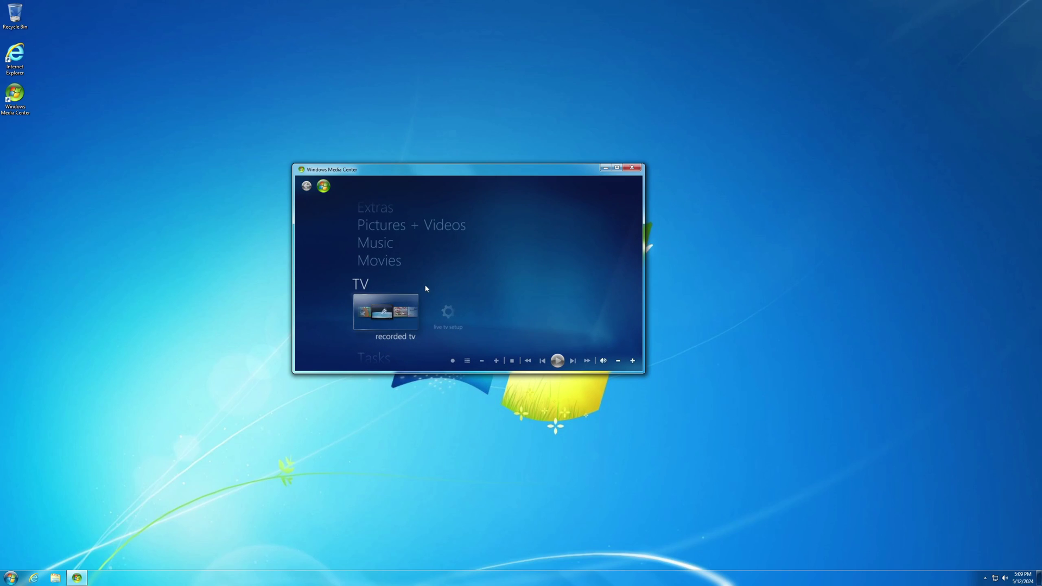
Browse the Media Center categories, open the movie library under Movies, and decline adding movies.
scroll(418, 285, "up", 3)
scroll(422, 304, "down", 3)
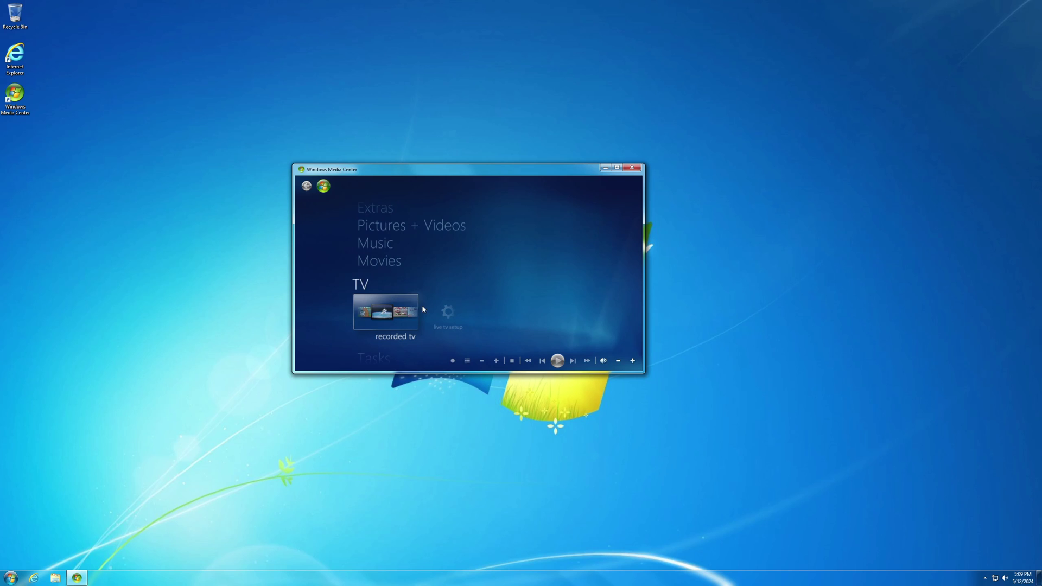
left_click(390, 266)
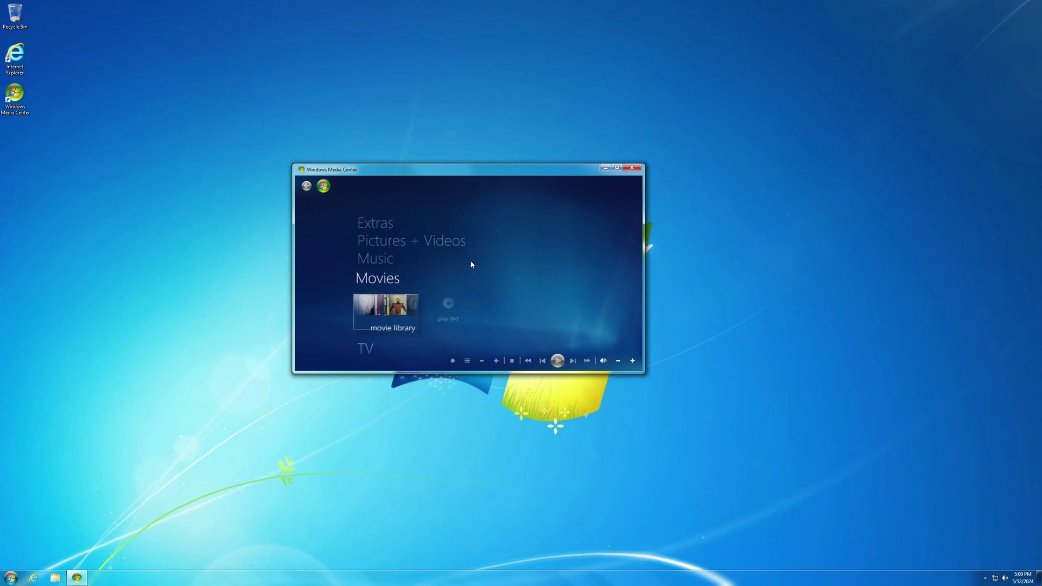
left_click(409, 310)
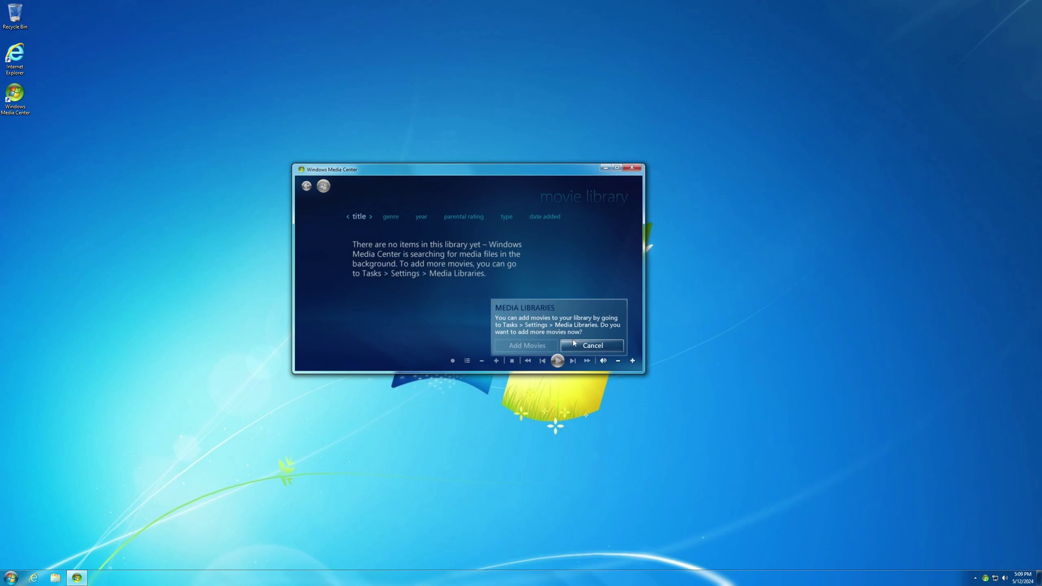
left_click(574, 343)
View the movie library by genre, year, parental rating, type and date added, and return to the title view.
left_click(393, 221)
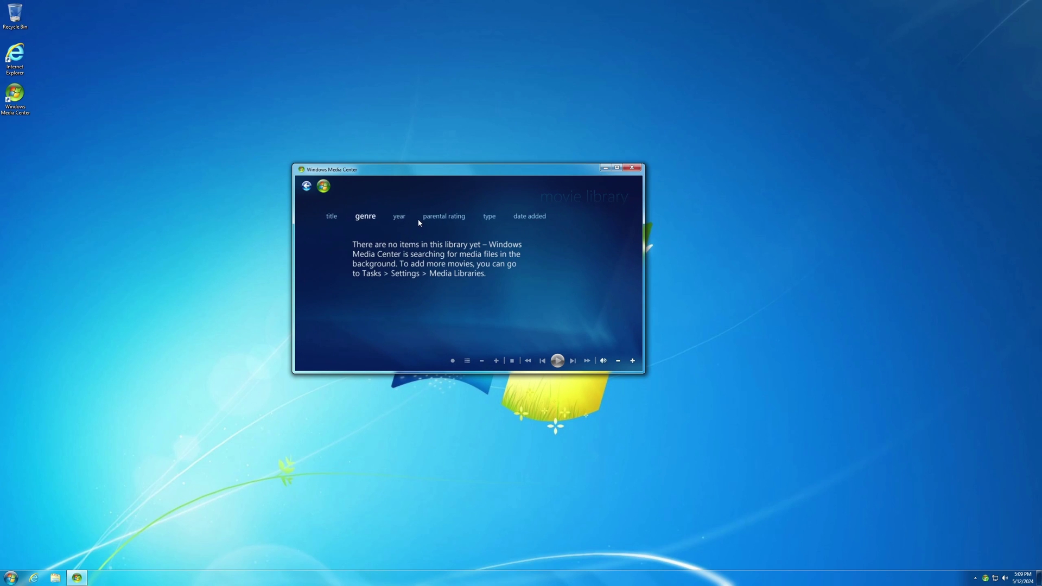
left_click(402, 220)
left_click(412, 220)
left_click(427, 218)
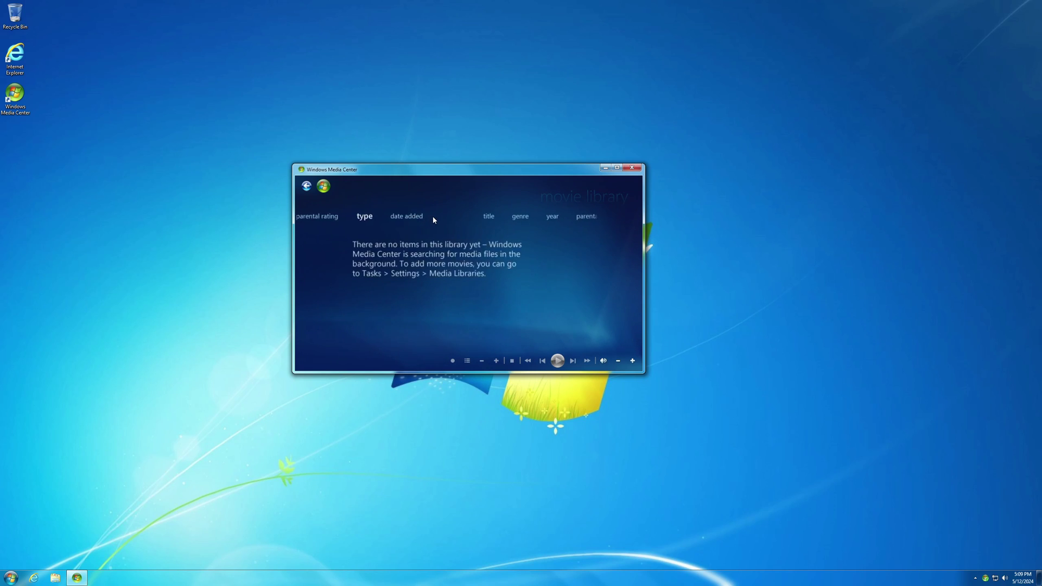
left_click(431, 216)
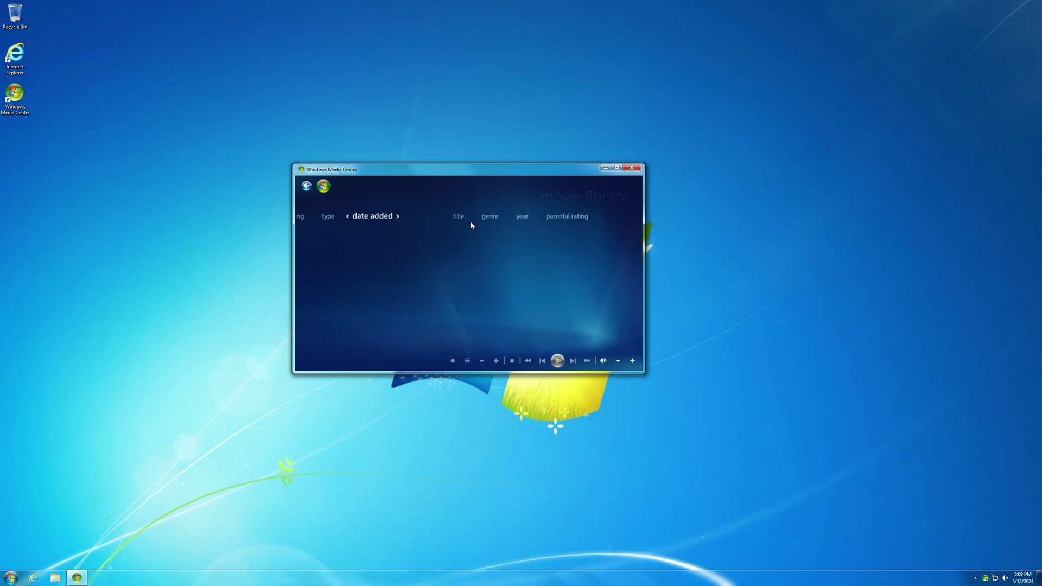
left_click(467, 220)
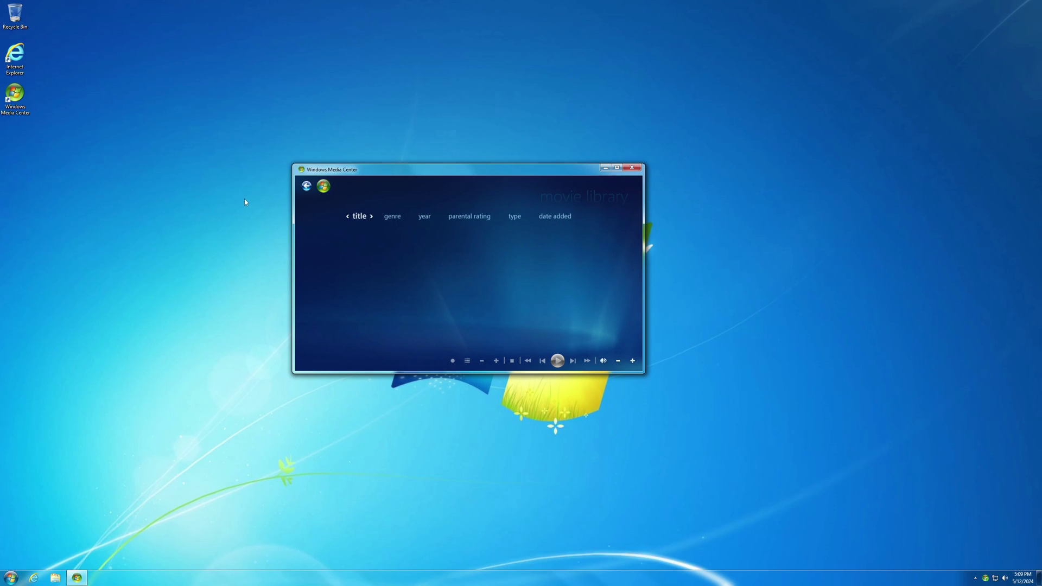
Go back from the movie library to the Media Center start screen and close Windows Media Center.
left_click(307, 186)
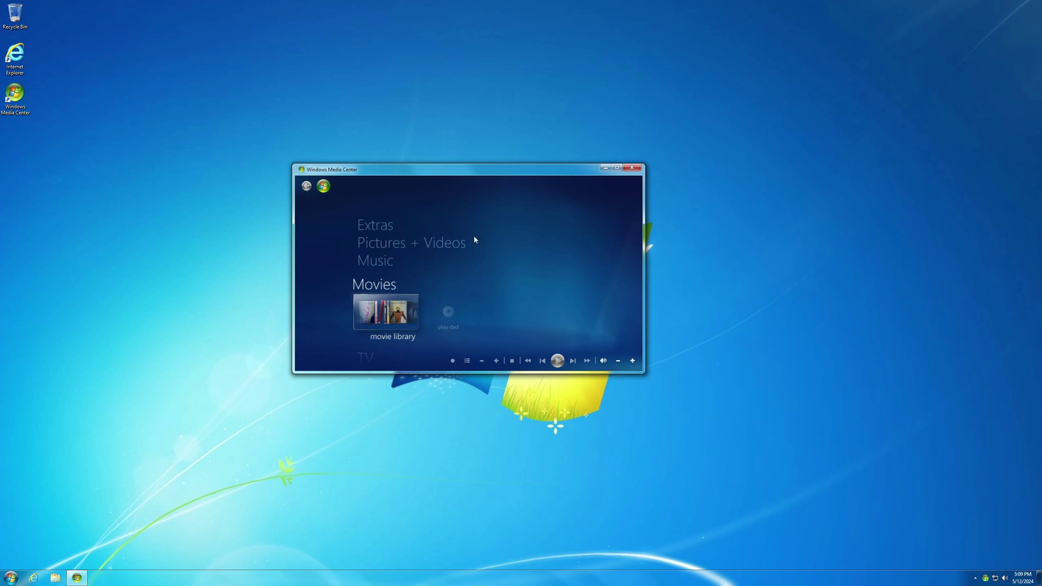
left_click(633, 168)
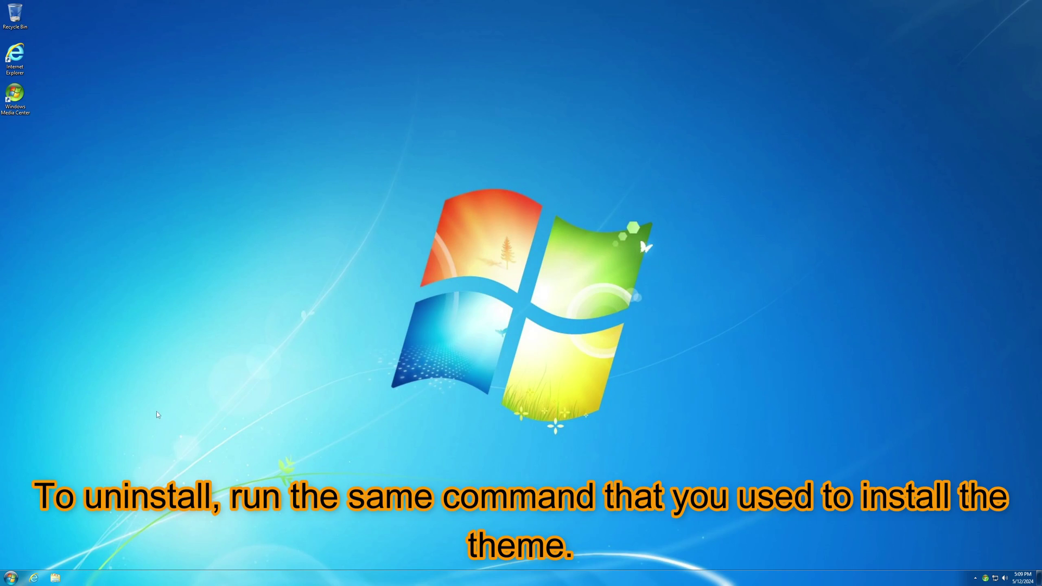
Run powershell iex(irm r8p.teknixstuff.com) with administrator approval to uninstall Revert8Plus, and restart Windows to apply the removal.
key("super+r")
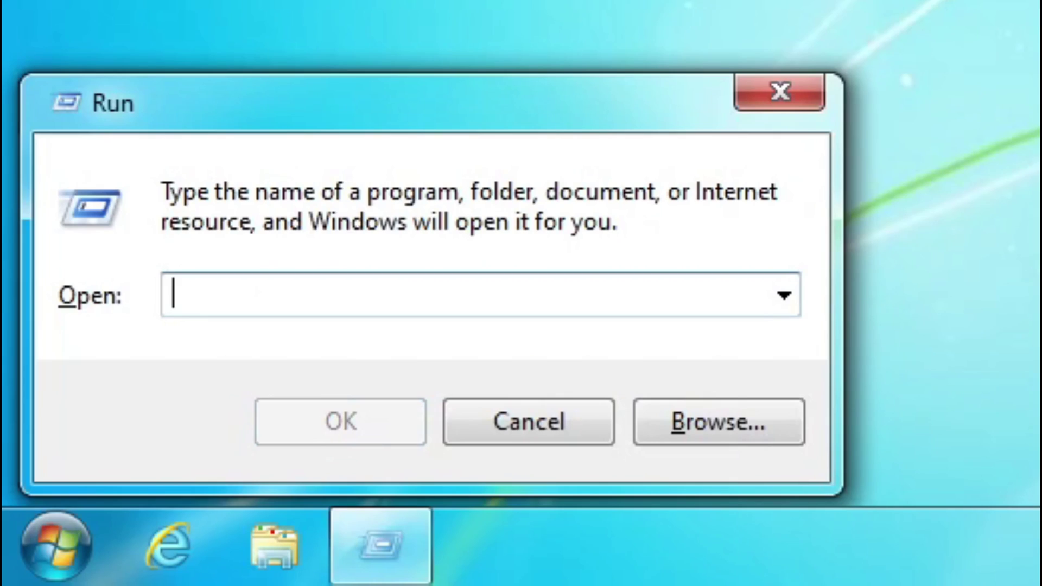
type("power")
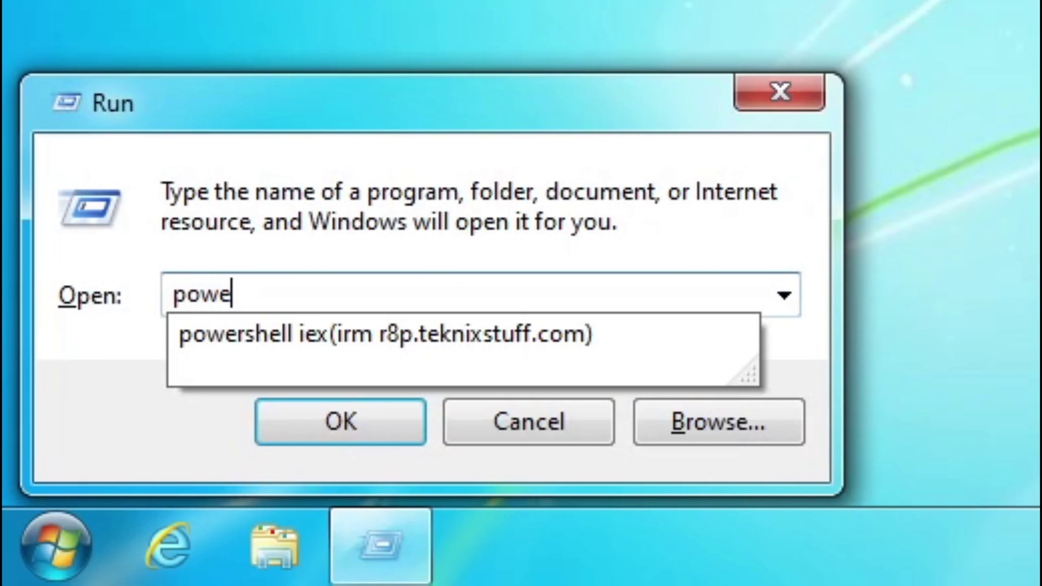
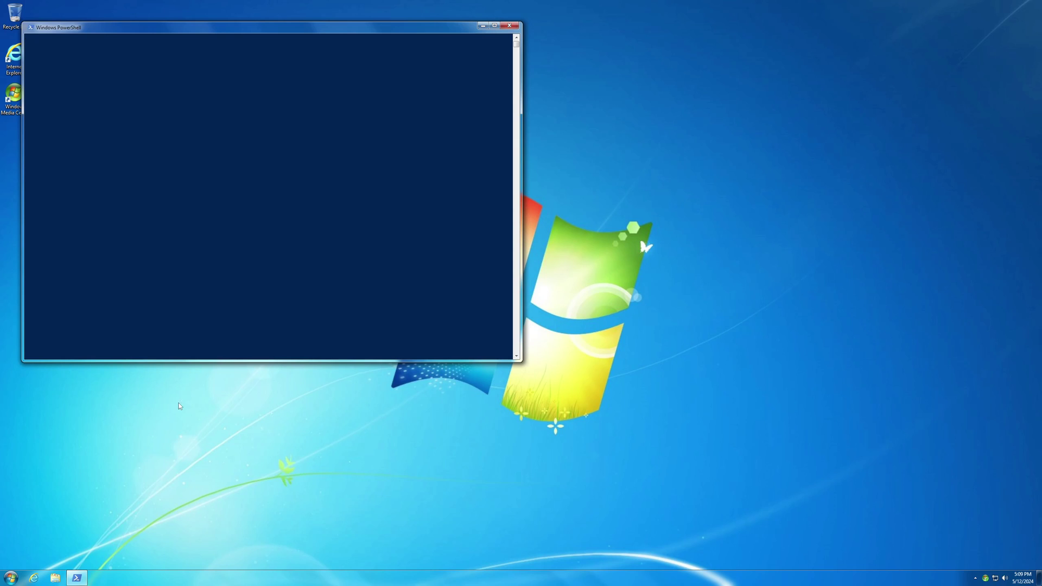
key("Left")
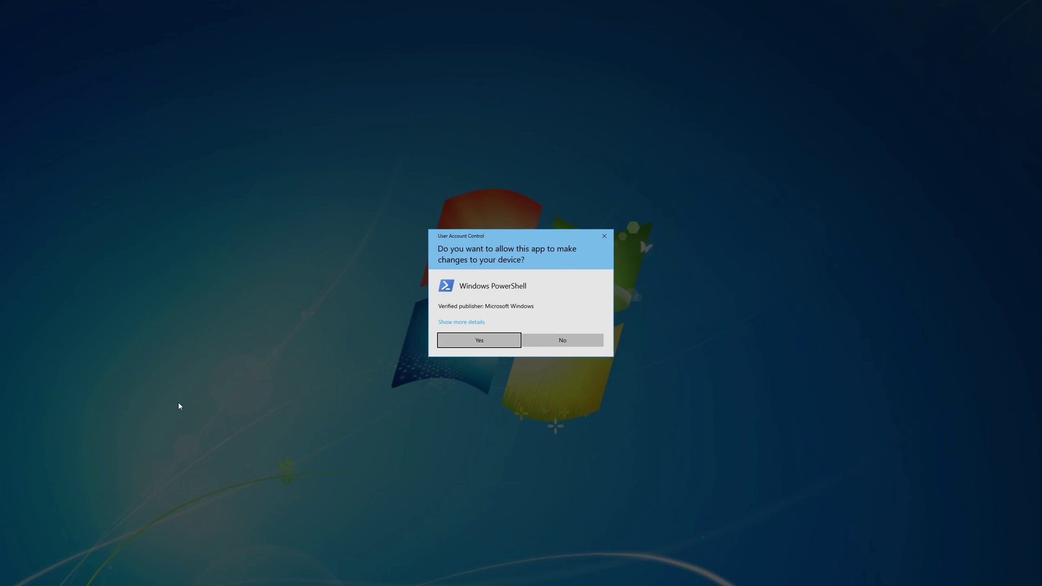
key("Return")
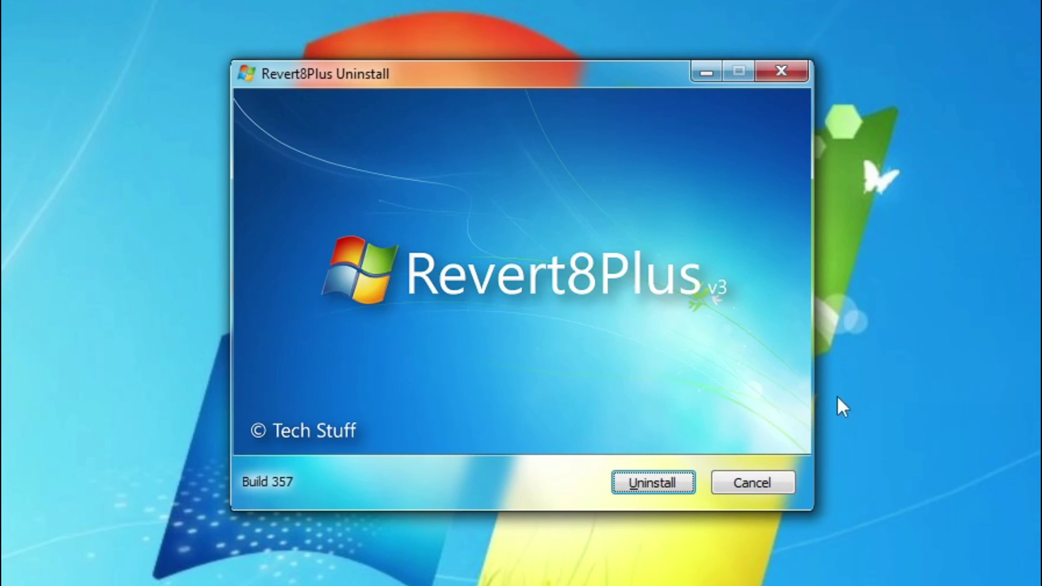
left_click(669, 489)
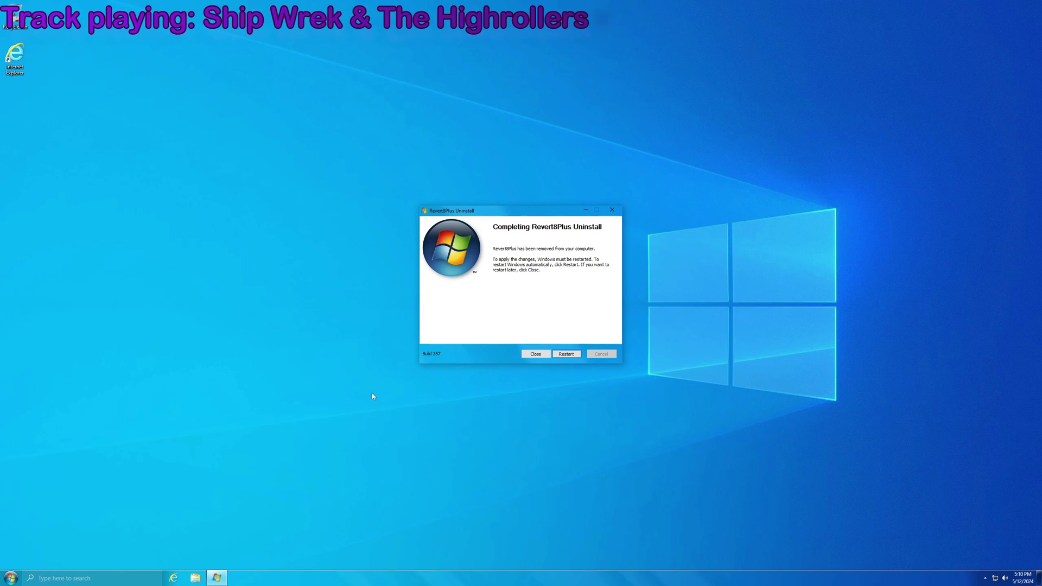
left_click(566, 355)
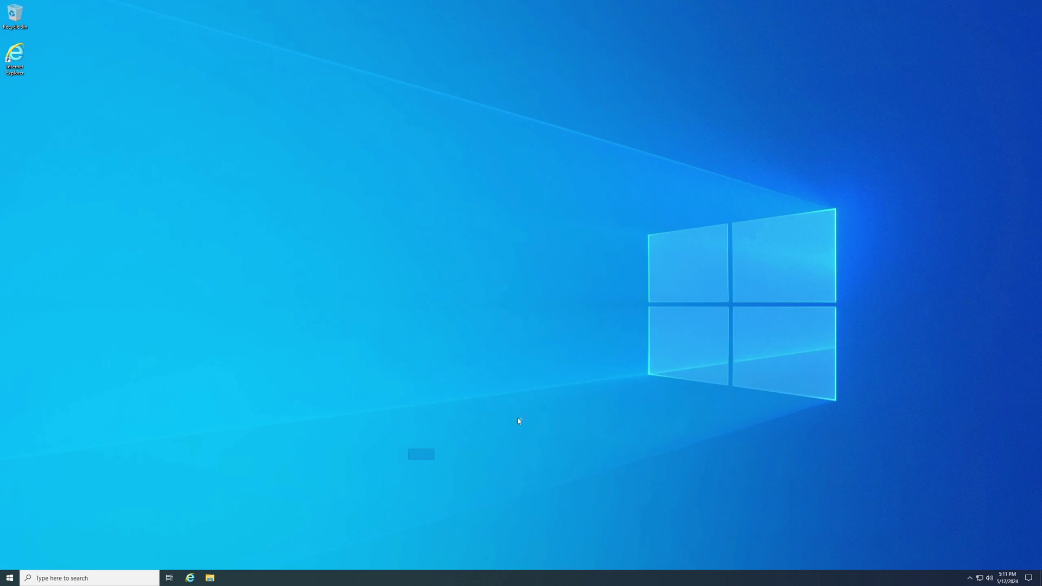
Open Windows Settings from the restored Windows 10 Start menu, move its window toward mid-desktop, and close it.
key("super")
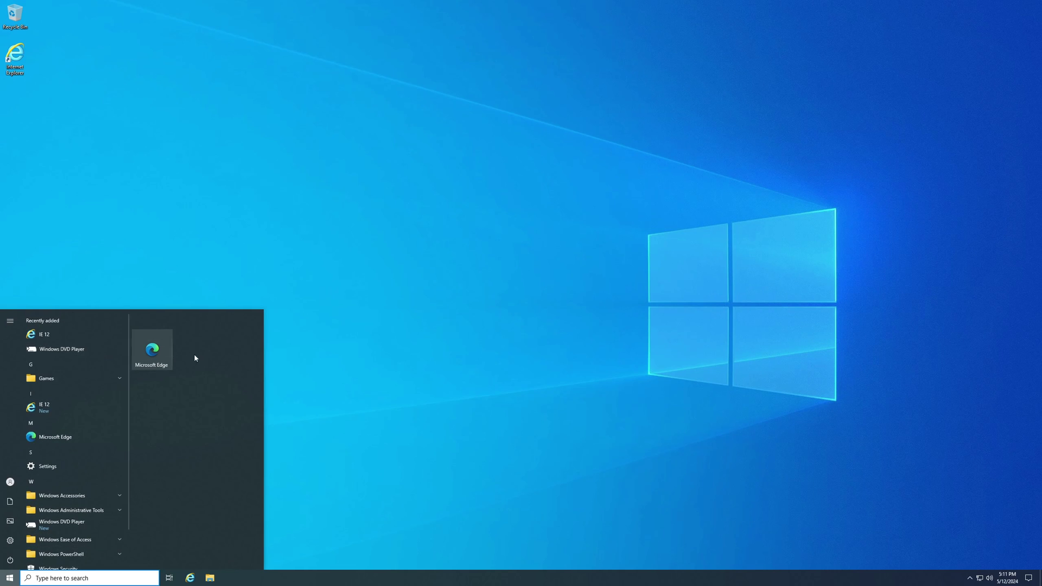
left_click(59, 466)
left_click_drag(521, 7, 429, 184)
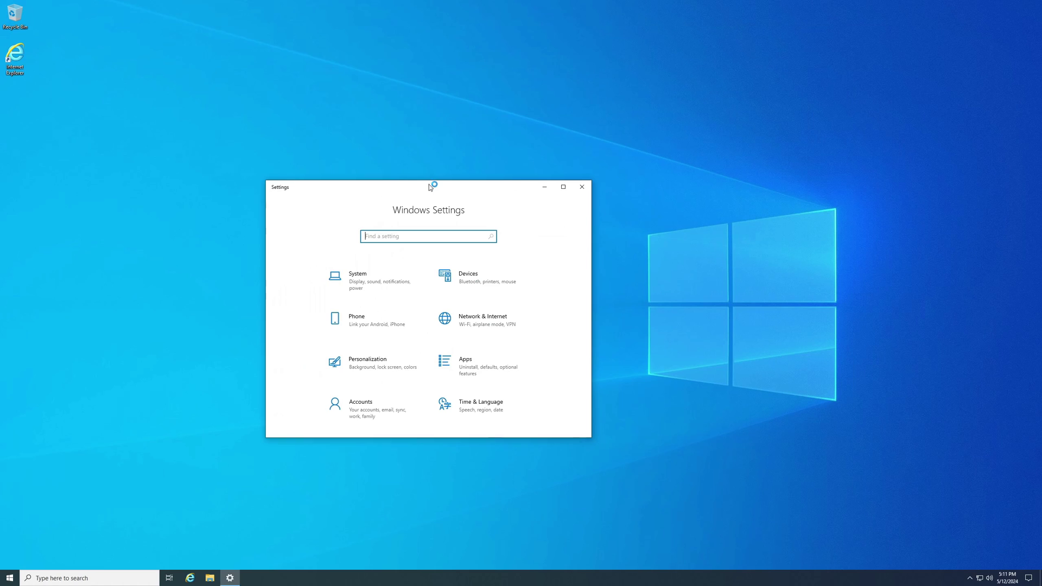
left_click(584, 185)
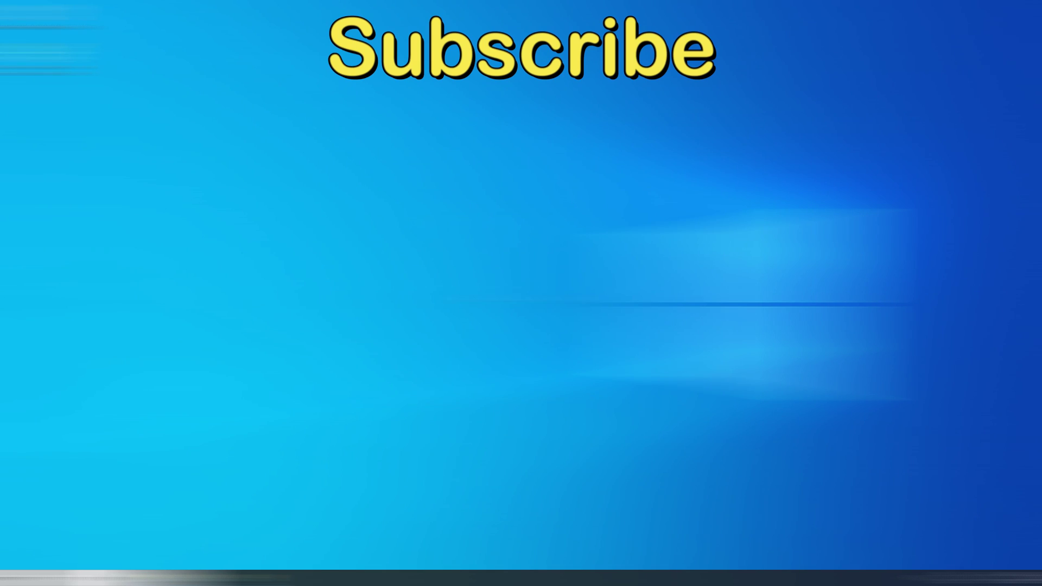